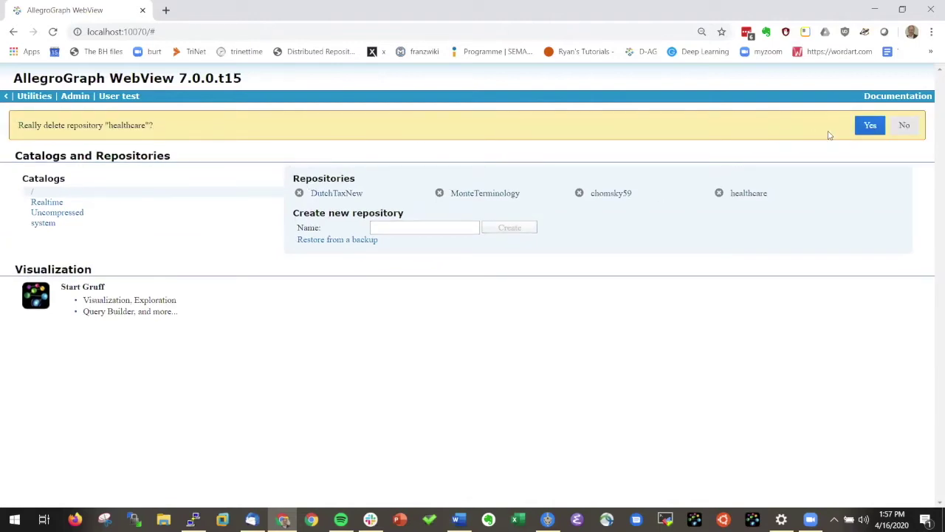
# - Confirm deleting the healthcare repository, leaving DutchTaxNew, MonteTerminology and chomsky59
pyautogui.click(870, 126)
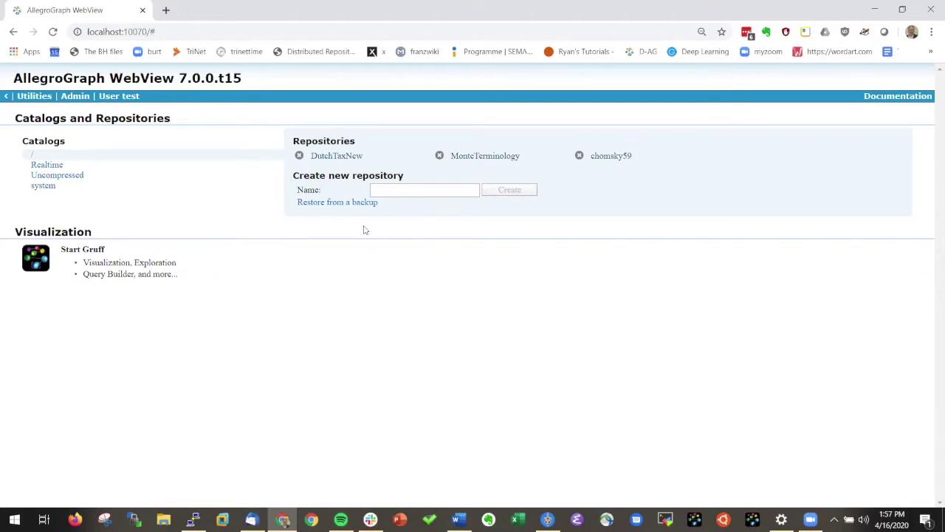
# - Create a new repository named 'healthcare'
pyautogui.click(384, 189)
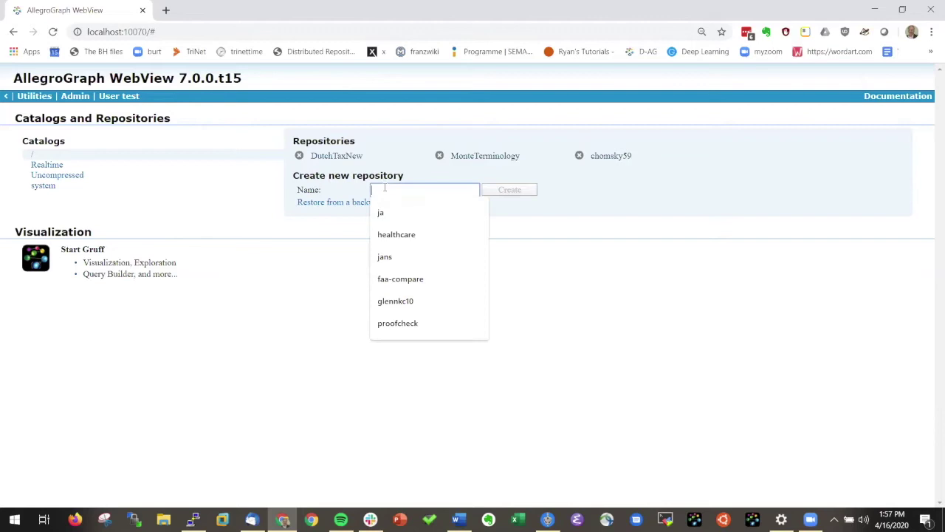
pyautogui.write('healthc')
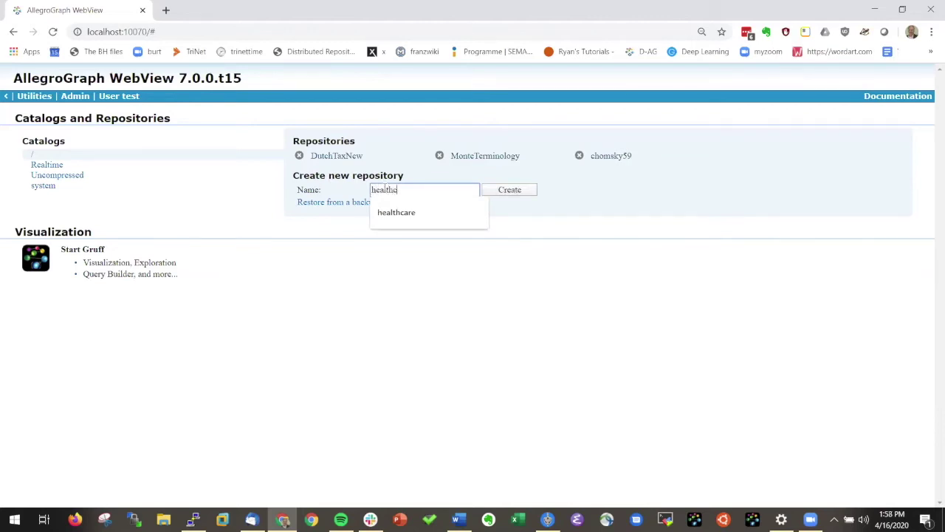
pyautogui.write('are')
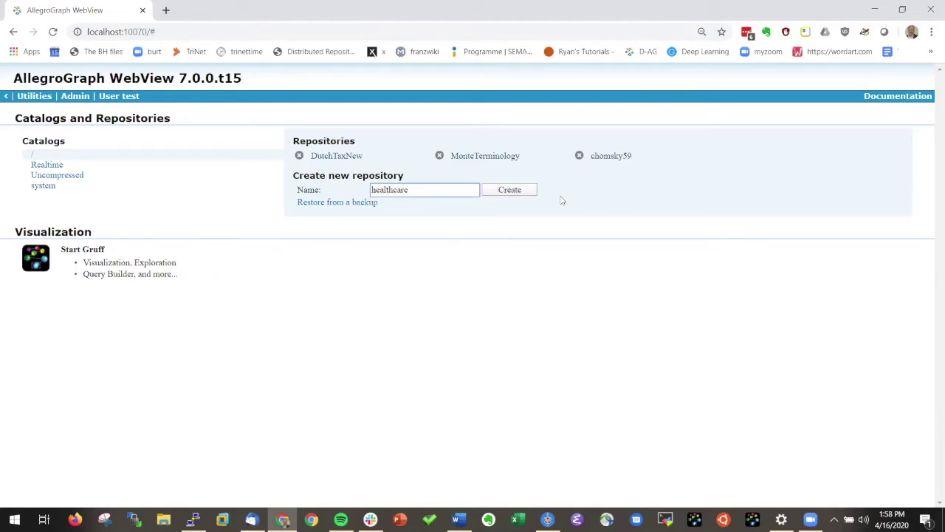
pyautogui.click(508, 190)
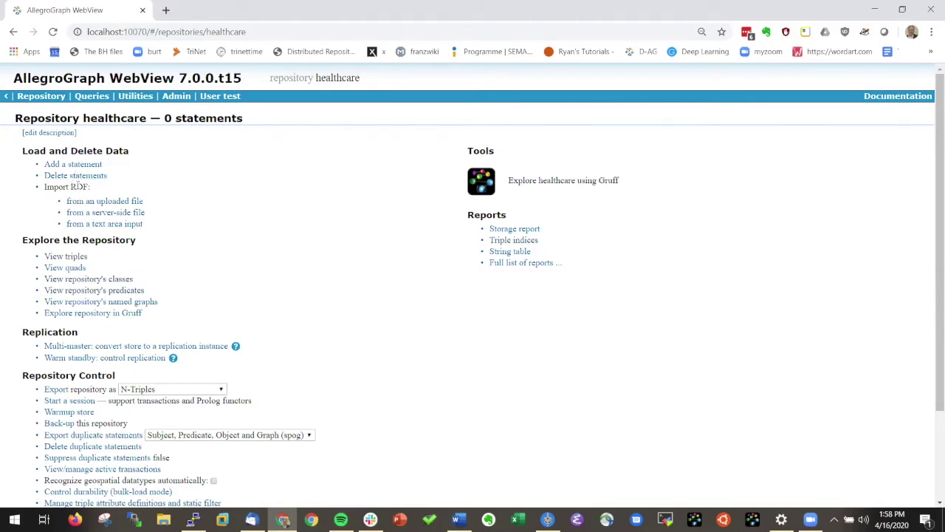
# - Import the server-side file healthcare.nt.gz using agload with bulk load mode enabled
pyautogui.click(107, 214)
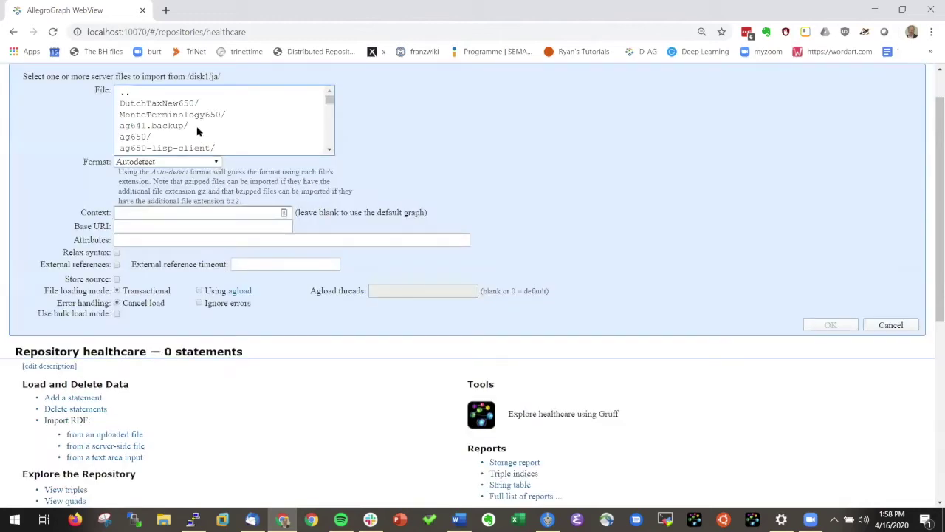
pyautogui.click(329, 103)
pyautogui.moveTo(329, 103); pyautogui.dragTo(327, 132)
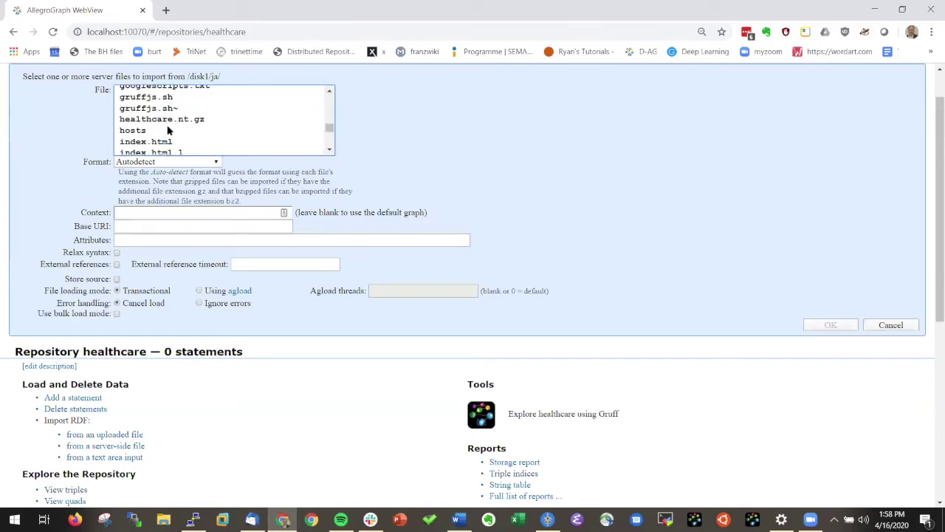
pyautogui.scroll(2, 169, 130)
pyautogui.scroll(-2, 167, 127)
pyautogui.click(166, 120)
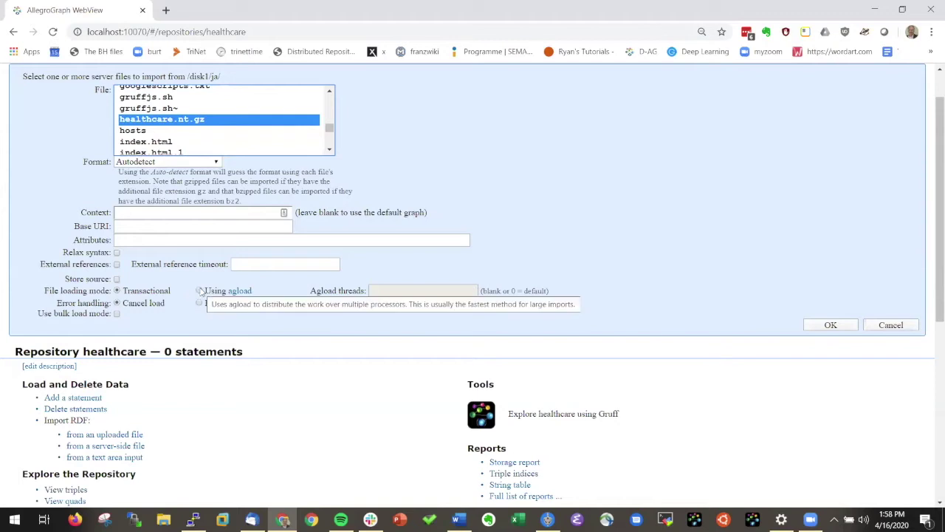
pyautogui.click(199, 291)
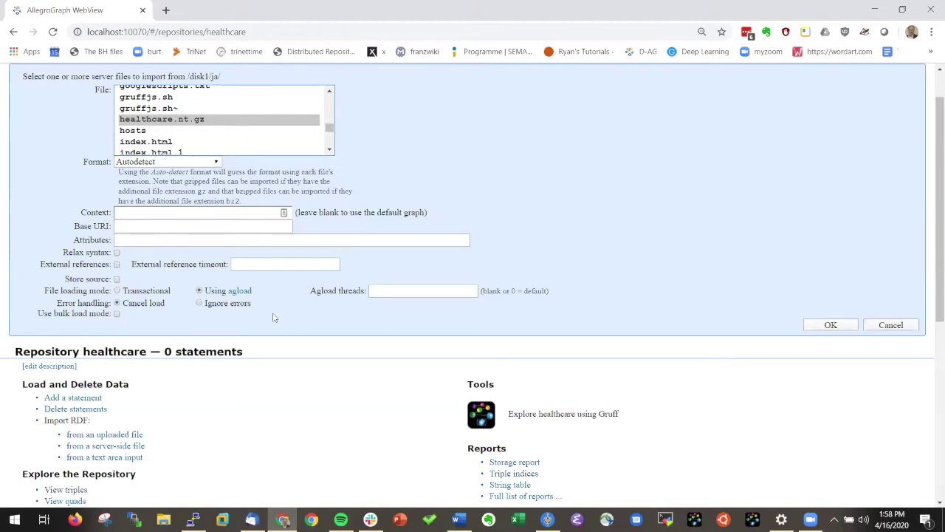
pyautogui.click(116, 314)
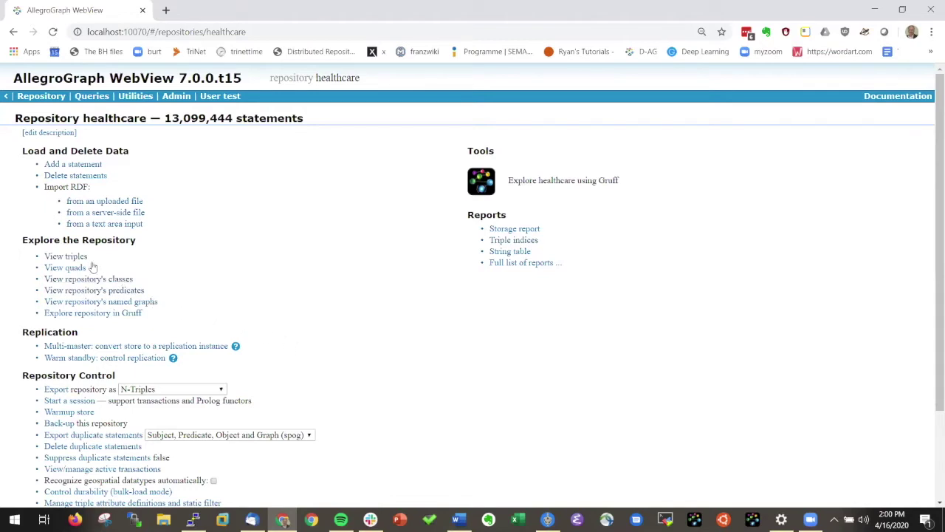
pyautogui.click(74, 261)
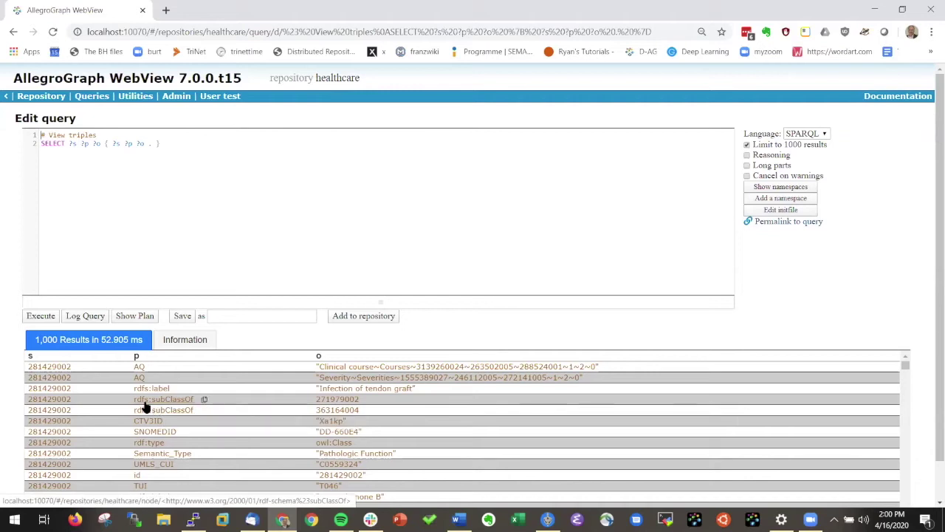
pyautogui.click(12, 32)
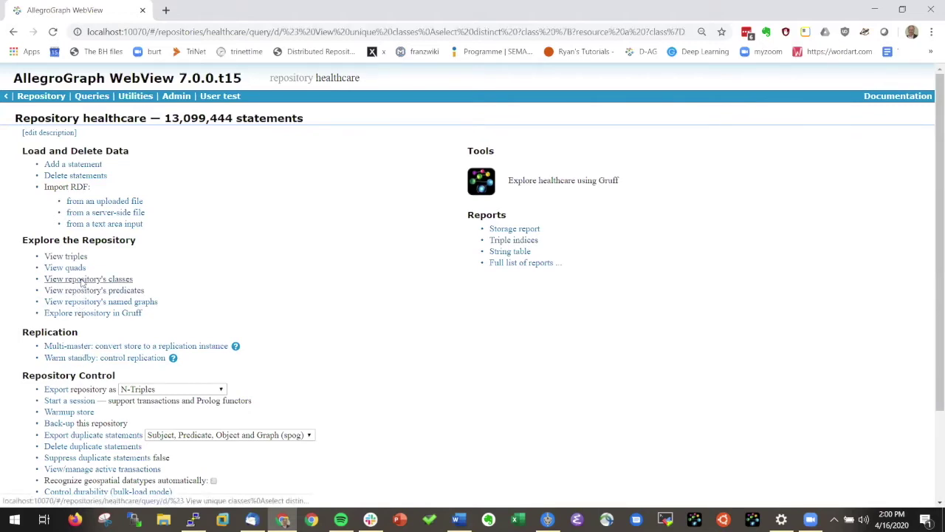
pyautogui.click(83, 280)
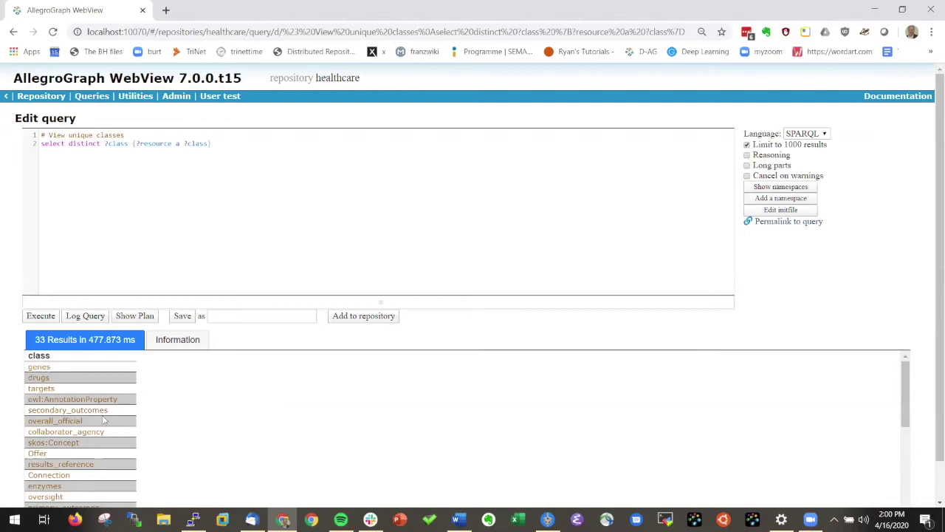
pyautogui.scroll(-5, 74, 413)
pyautogui.scroll(5, 74, 414)
pyautogui.click(13, 32)
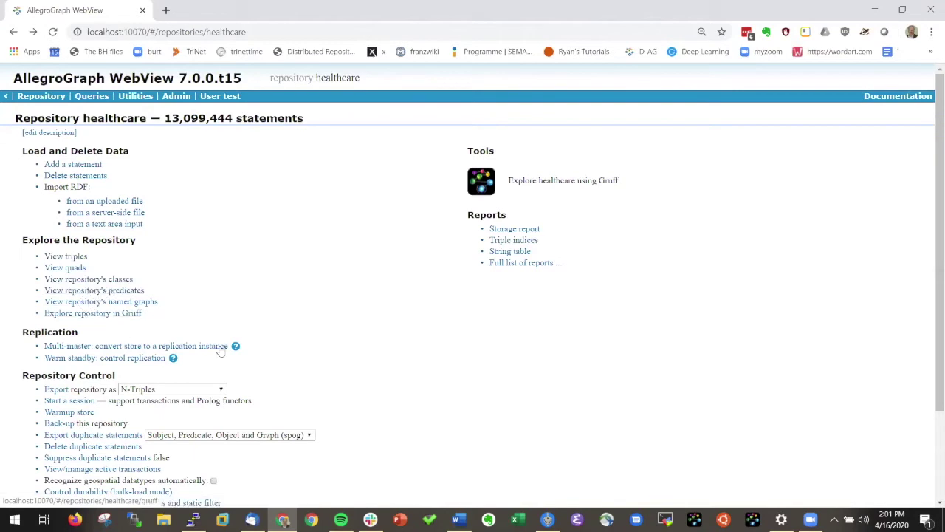
pyautogui.scroll(-1, 315, 350)
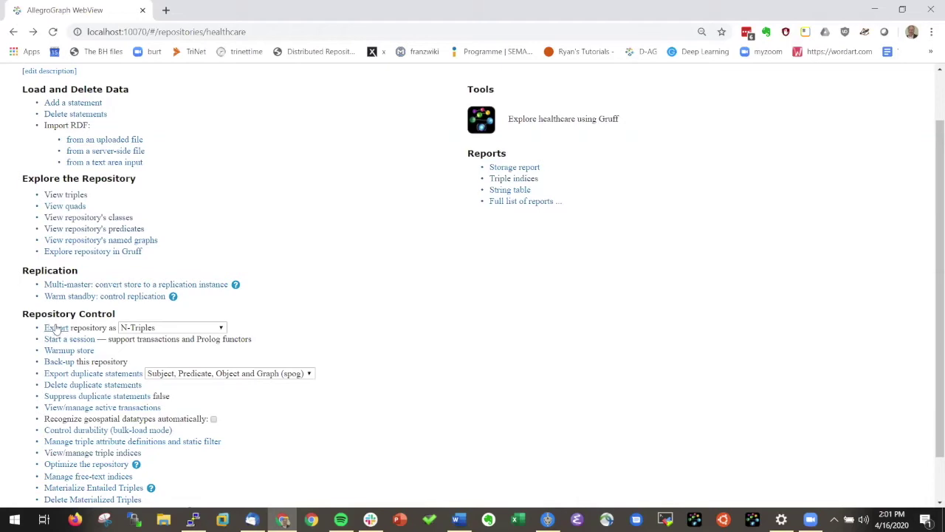
pyautogui.click(221, 327)
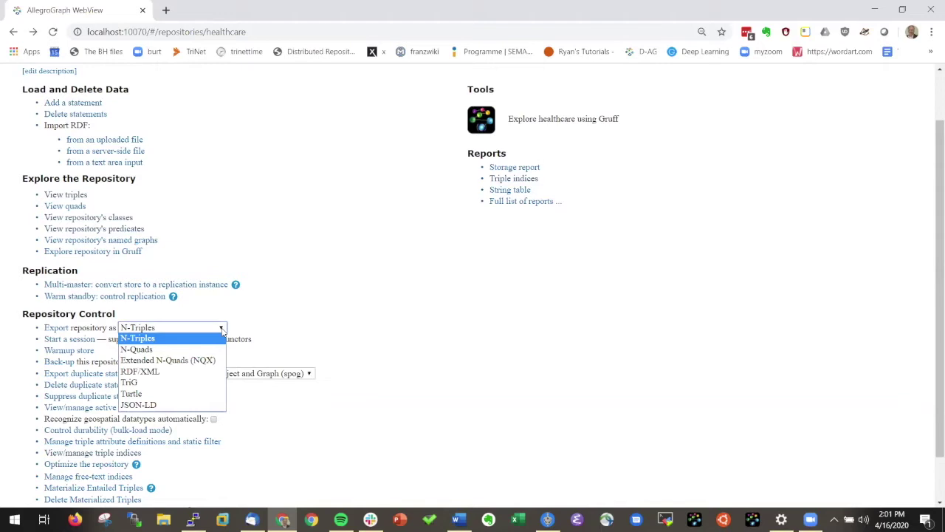
pyautogui.click(312, 330)
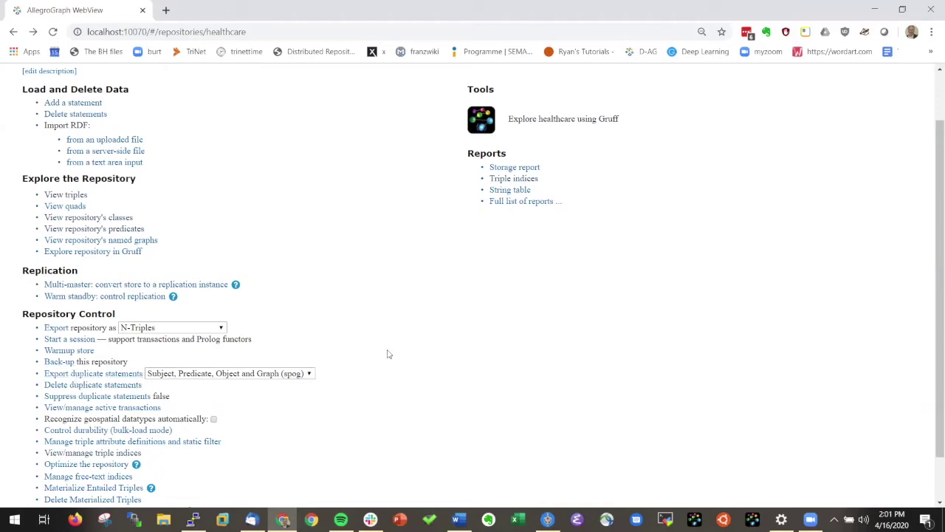
pyautogui.scroll(2, 384, 351)
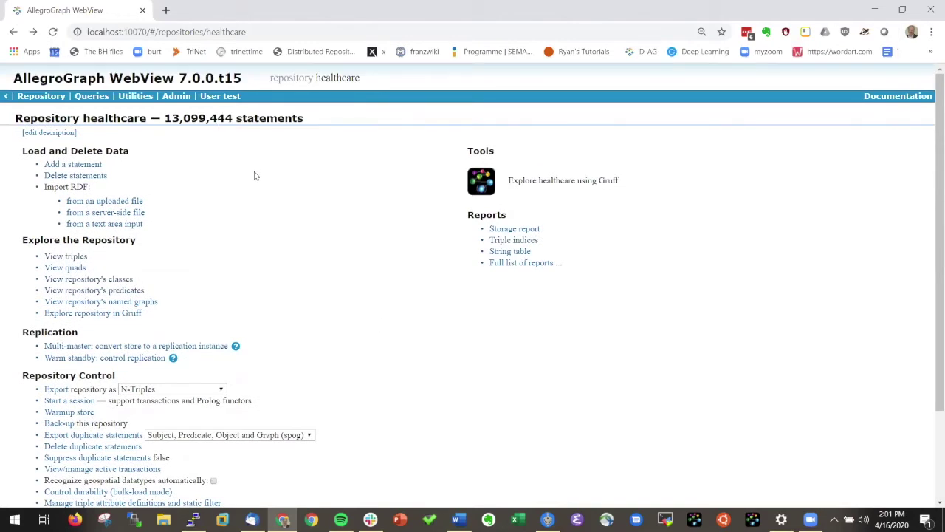
pyautogui.scroll(-3, 255, 222)
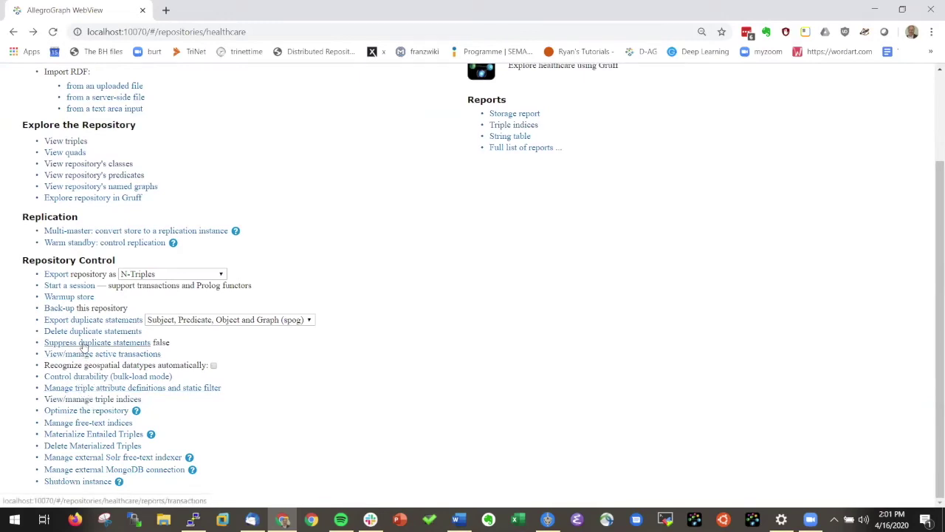
# - Delete duplicate statements by subject, predicate, object and graph (spog), removing 503389
pyautogui.click(87, 333)
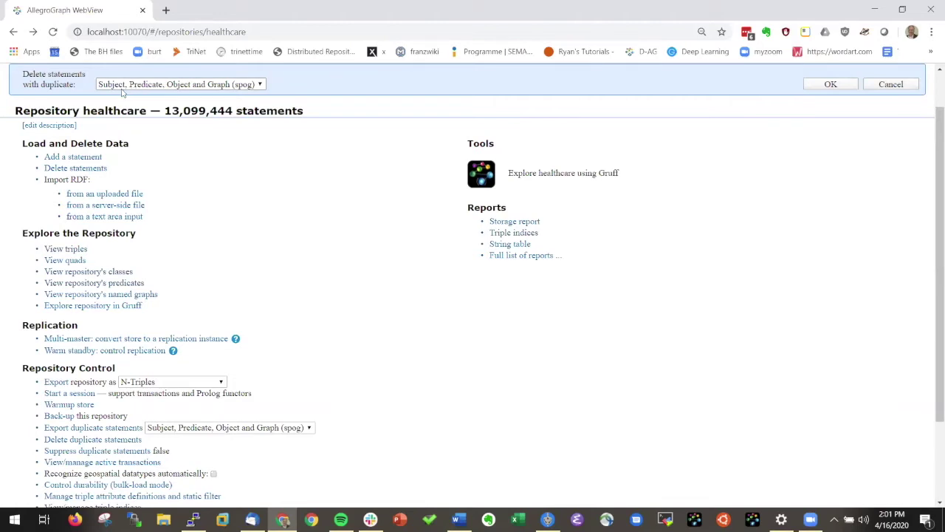
pyautogui.click(829, 86)
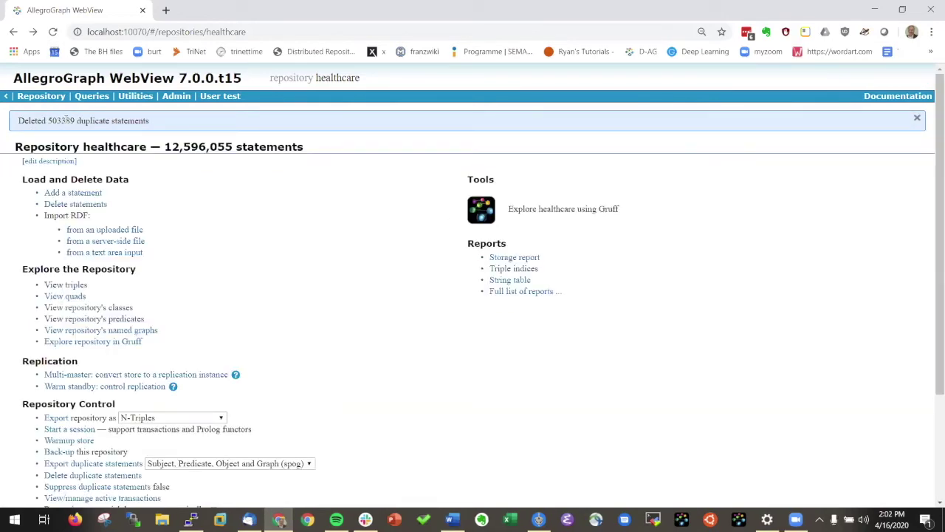
pyautogui.scroll(-2, 332, 402)
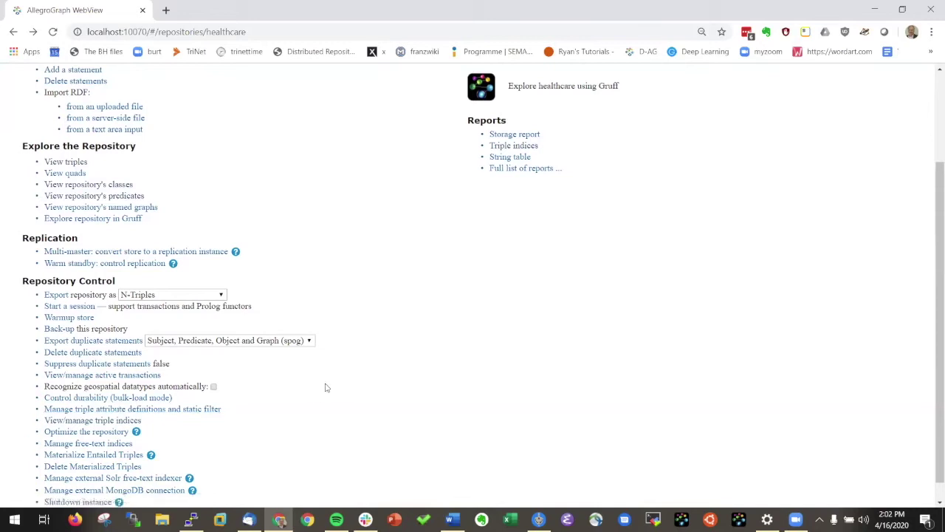
pyautogui.scroll(-1, 316, 384)
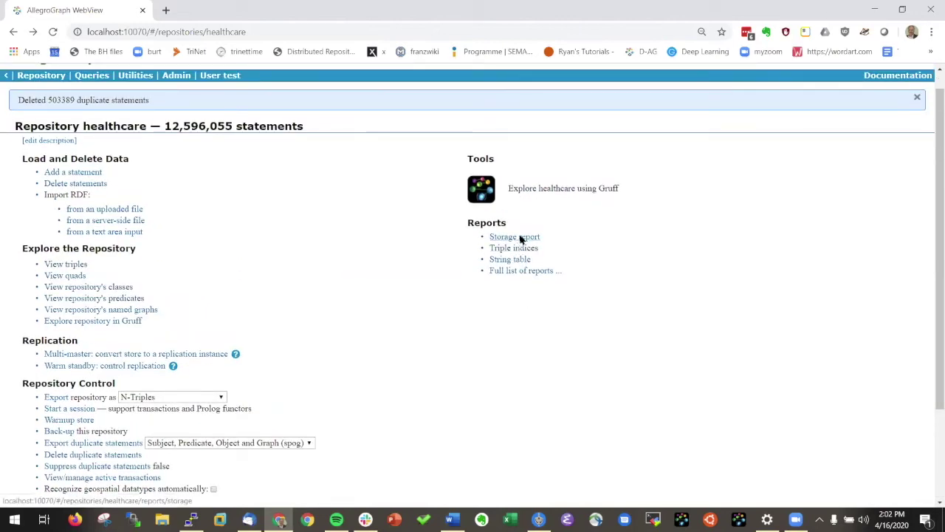
# - Open the Triple indices disk usage report and view all seven index rows
pyautogui.click(521, 237)
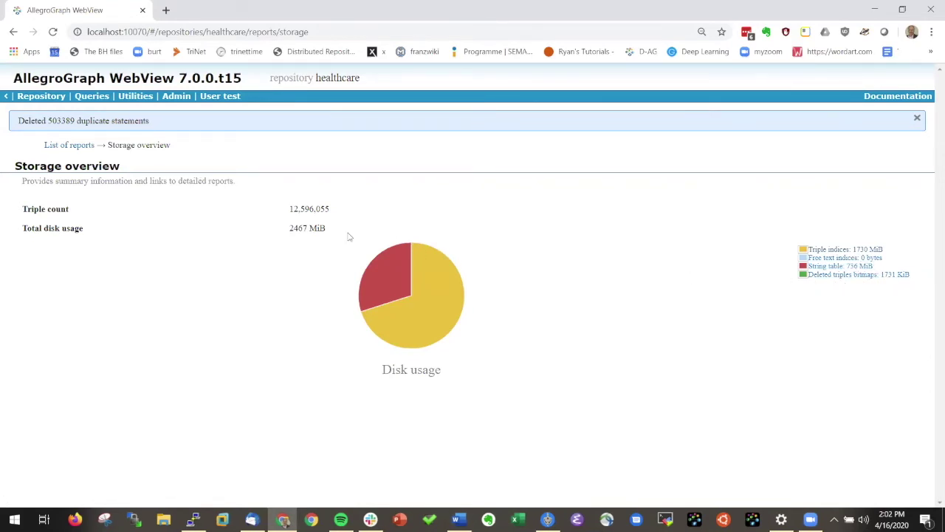
pyautogui.click(60, 147)
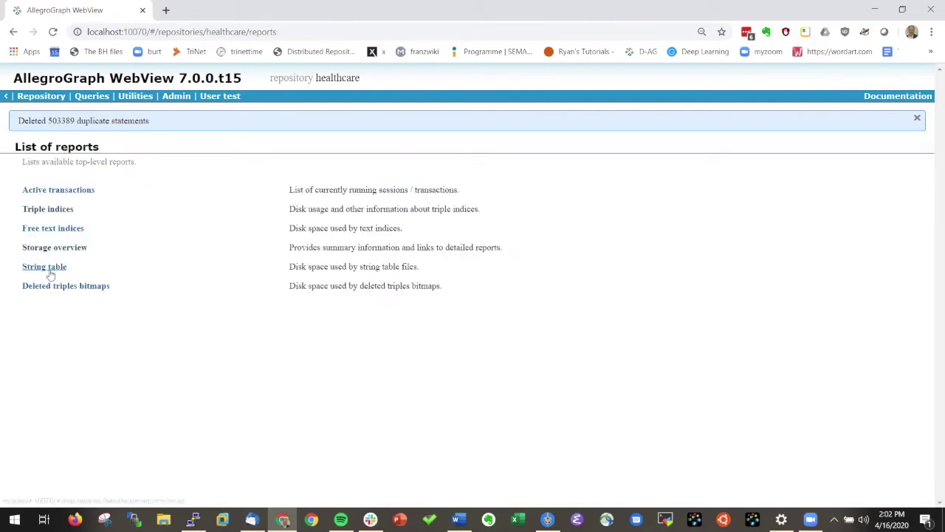
pyautogui.click(46, 213)
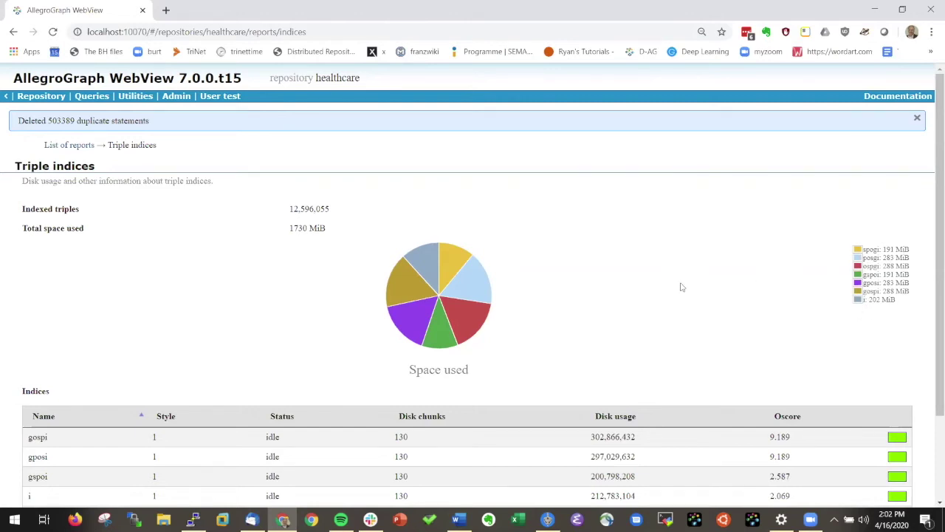
pyautogui.scroll(-3, 676, 288)
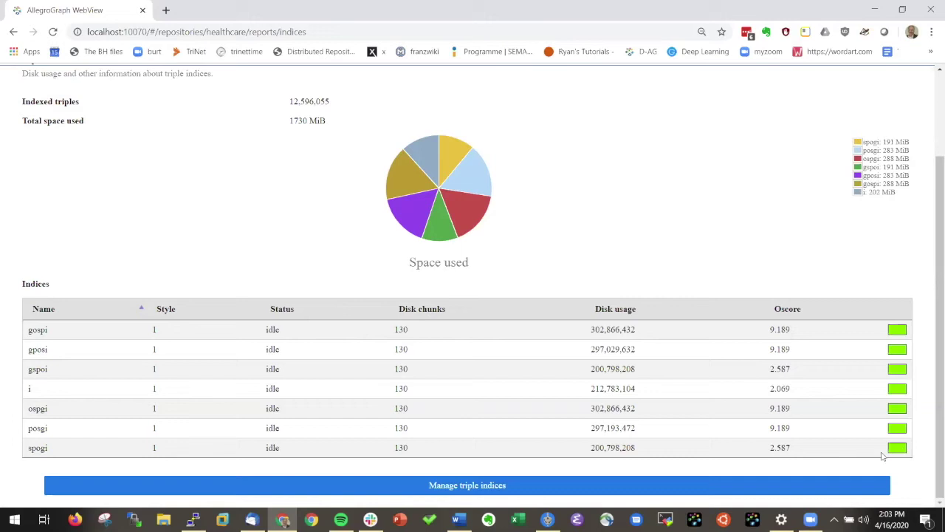
# - Optimize all seven triple indices of the healthcare repository
pyautogui.click(461, 487)
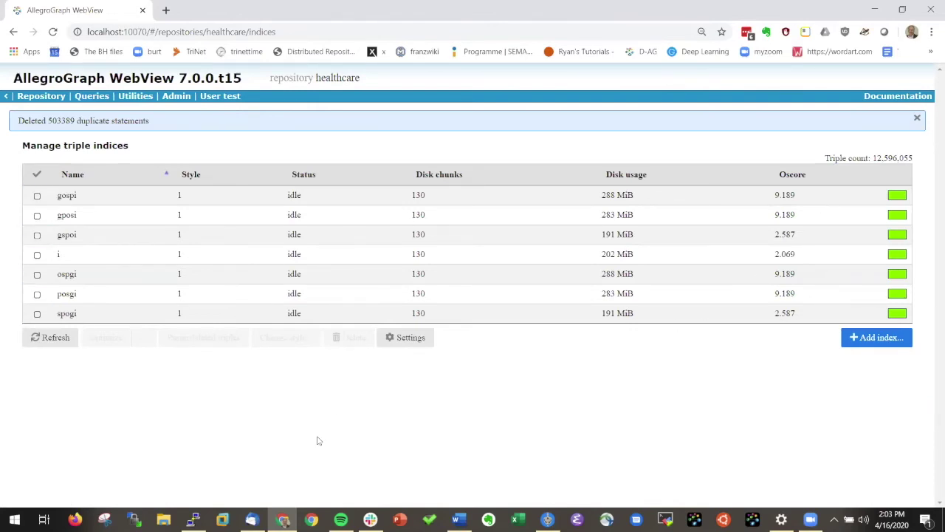
pyautogui.click(37, 174)
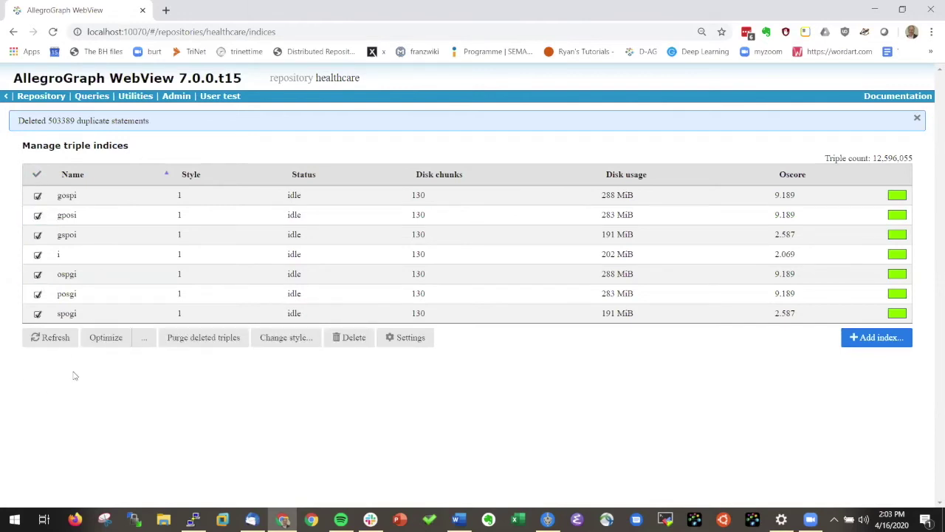
pyautogui.click(105, 337)
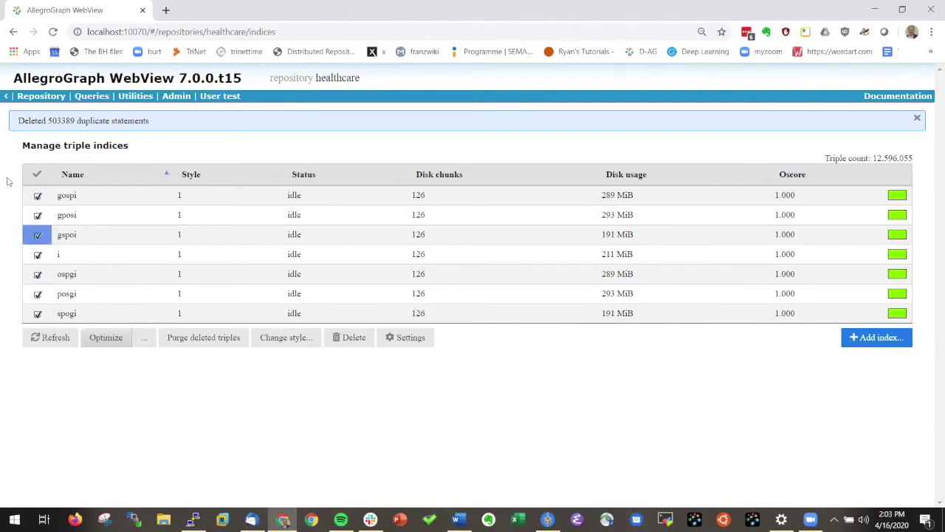
# - Delete the gospi, gposi and gspoi indices, keeping i, ospgi, posgi and spogi
pyautogui.click(37, 174)
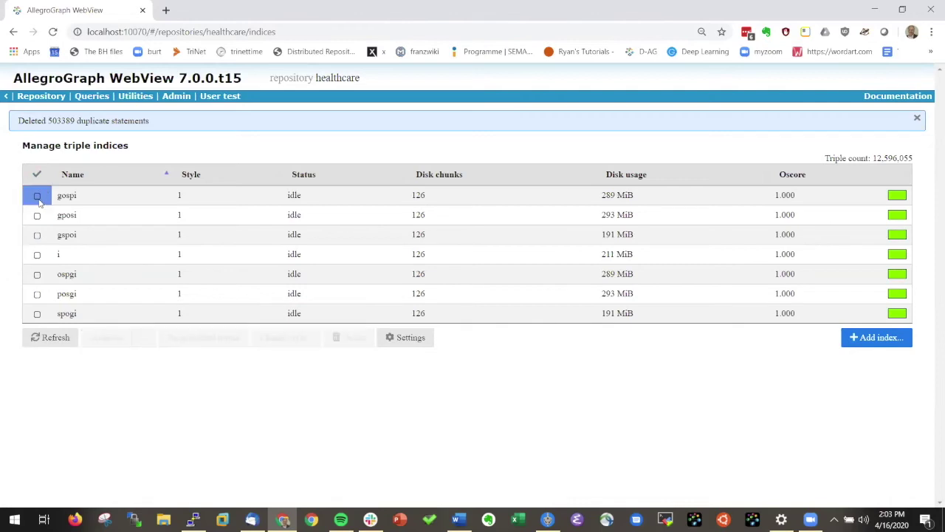
pyautogui.click(37, 195)
pyautogui.click(38, 215)
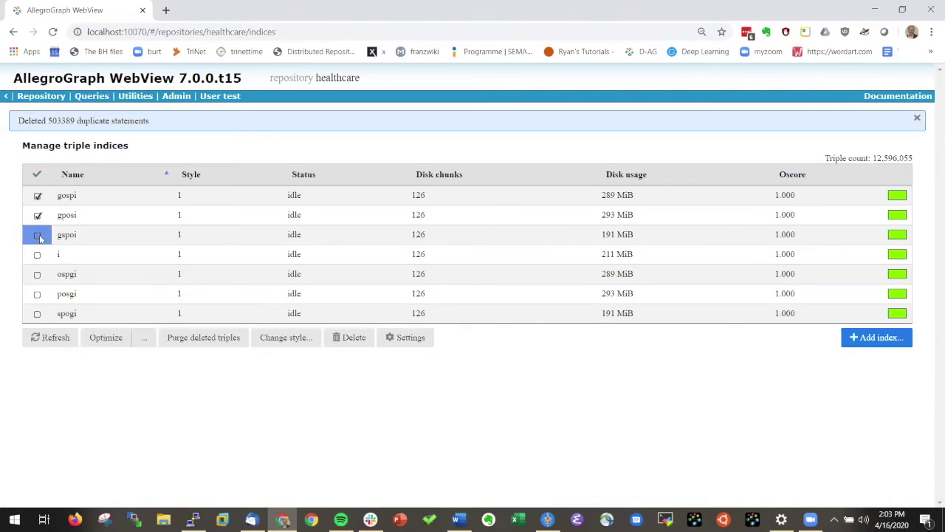
pyautogui.click(37, 235)
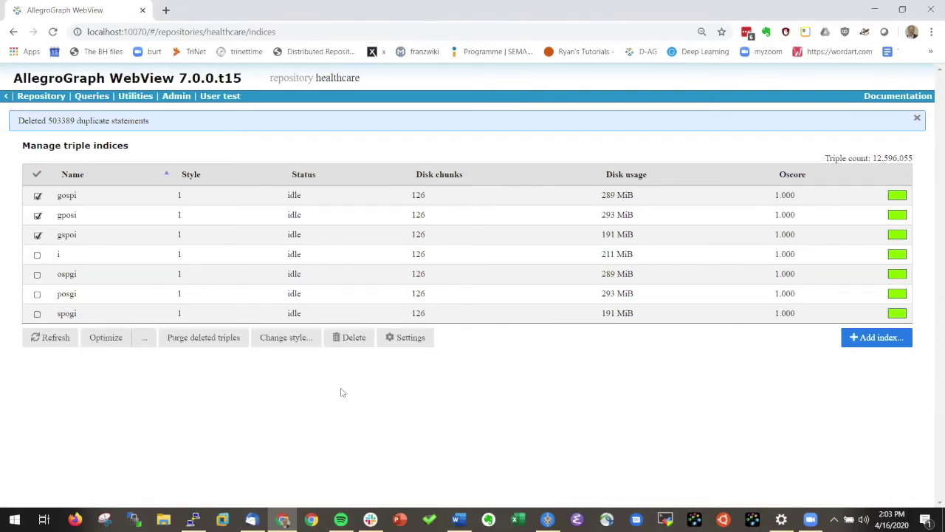
pyautogui.click(352, 344)
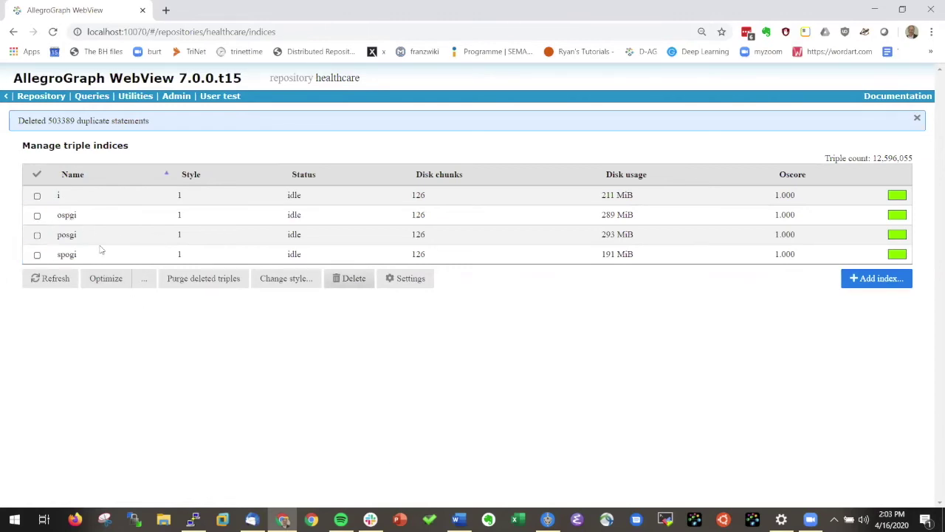
# - Exit Gruff's full-screen view and close the Gruff tab to return to WebView
pyautogui.click(41, 96)
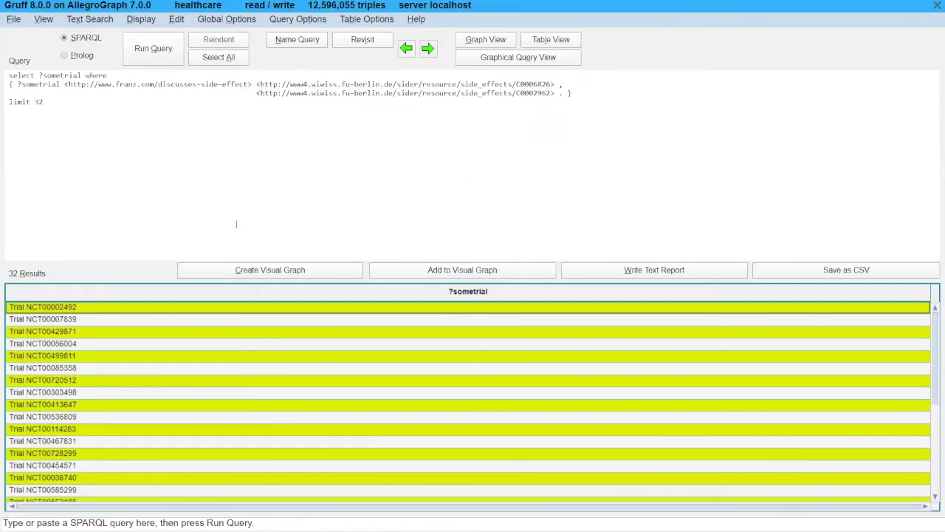
pyautogui.press('F11')
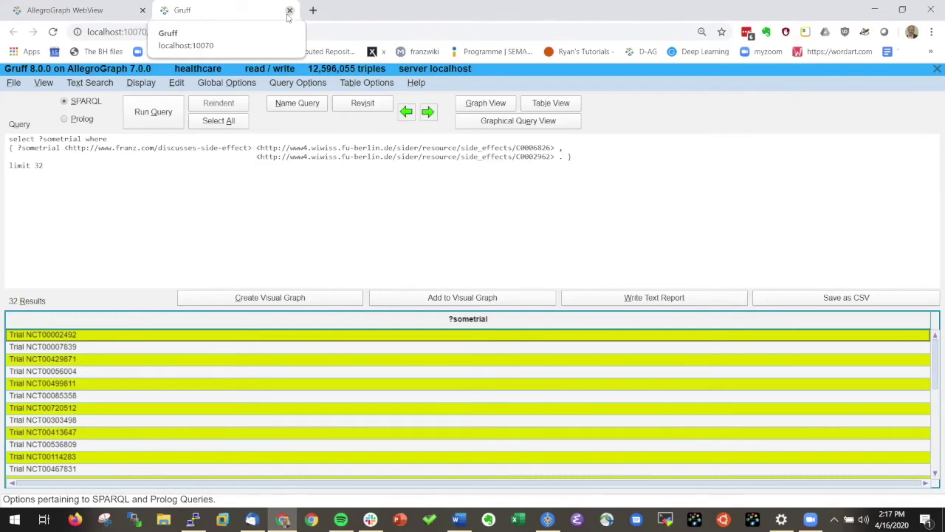
pyautogui.click(290, 10)
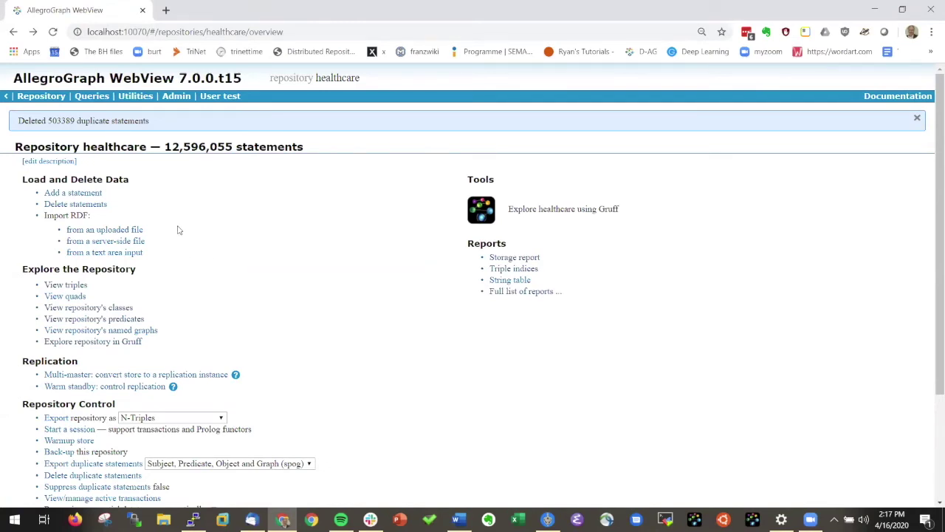
# - Delete the 'all' free-text index so only textindex2 remains
pyautogui.scroll(-3, 276, 369)
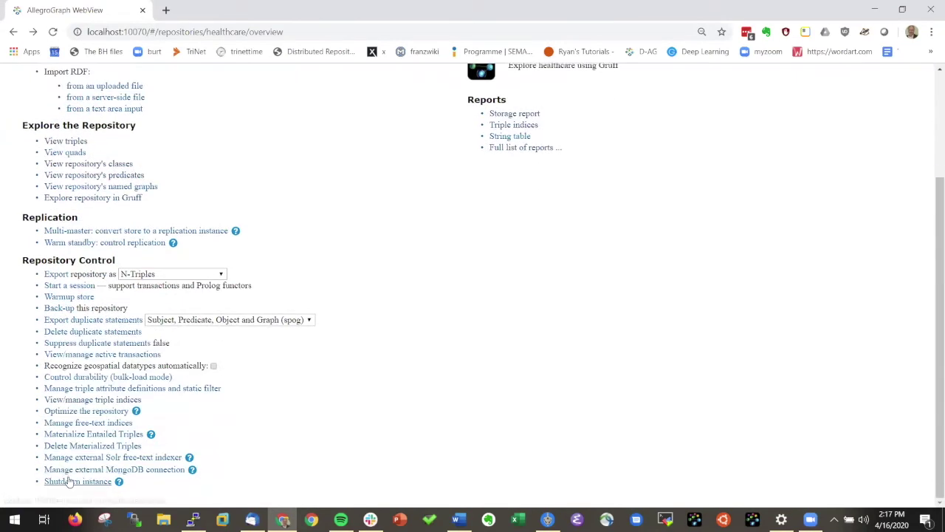
pyautogui.click(91, 424)
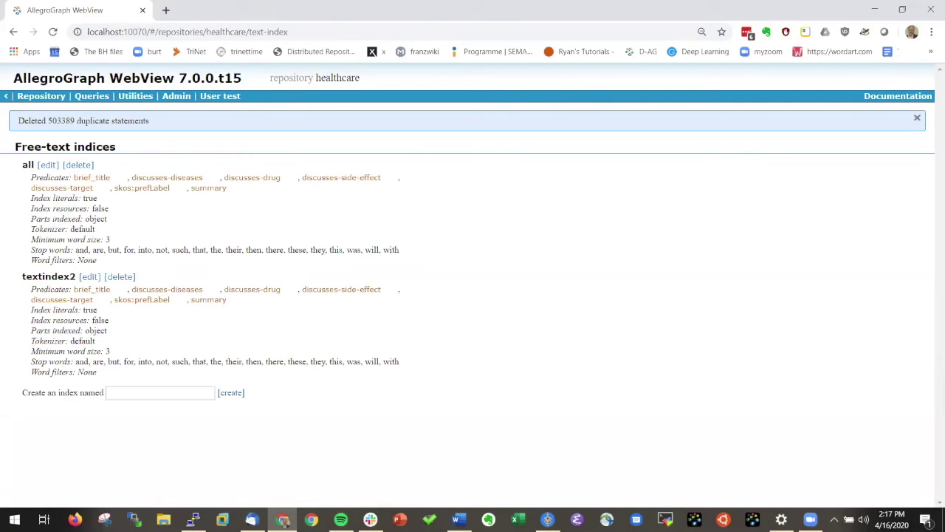
pyautogui.click(78, 165)
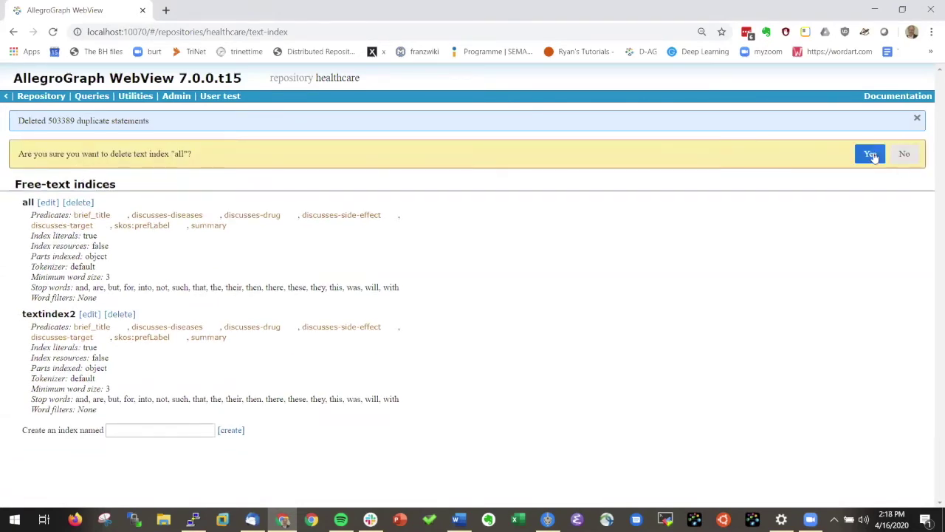
pyautogui.click(870, 154)
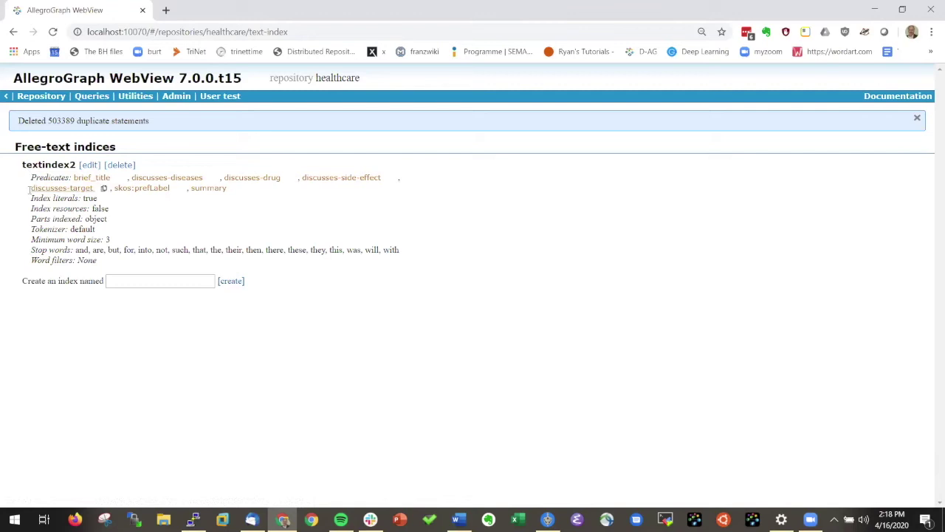
# - Run a Free text query for 'aspirin cancer' against textindex2 and review the results
pyautogui.click(90, 100)
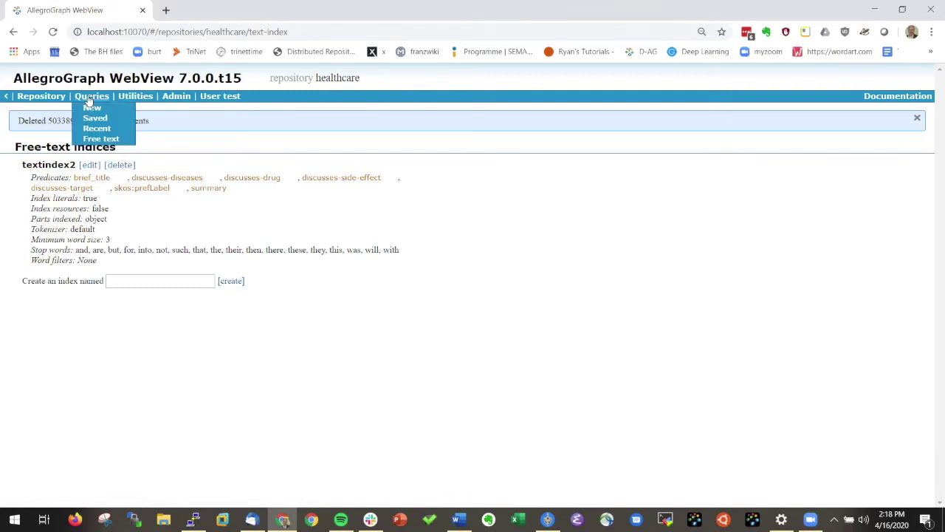
pyautogui.click(101, 140)
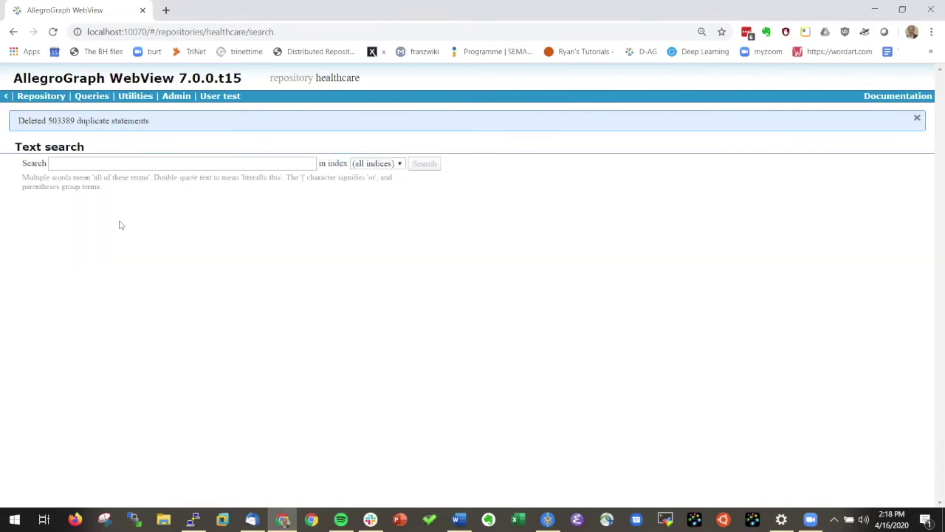
pyautogui.click(69, 163)
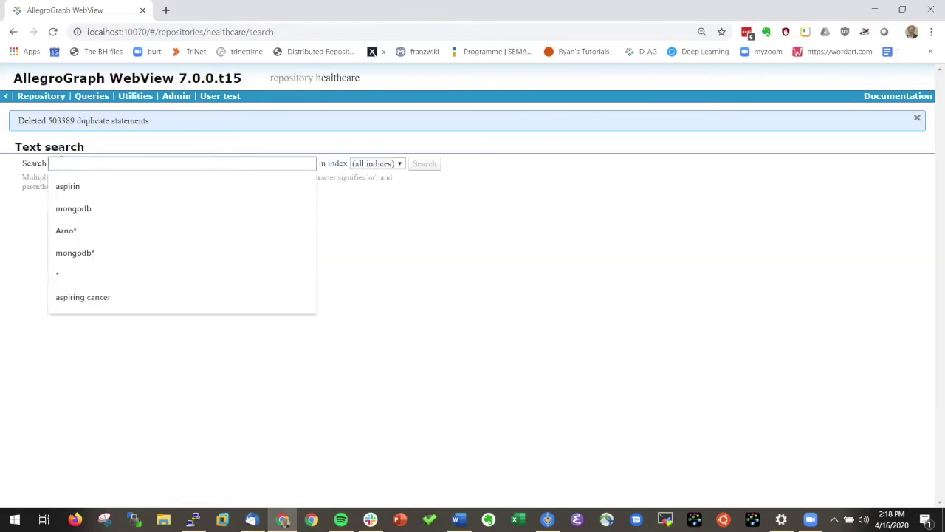
pyautogui.write('aspirin ')
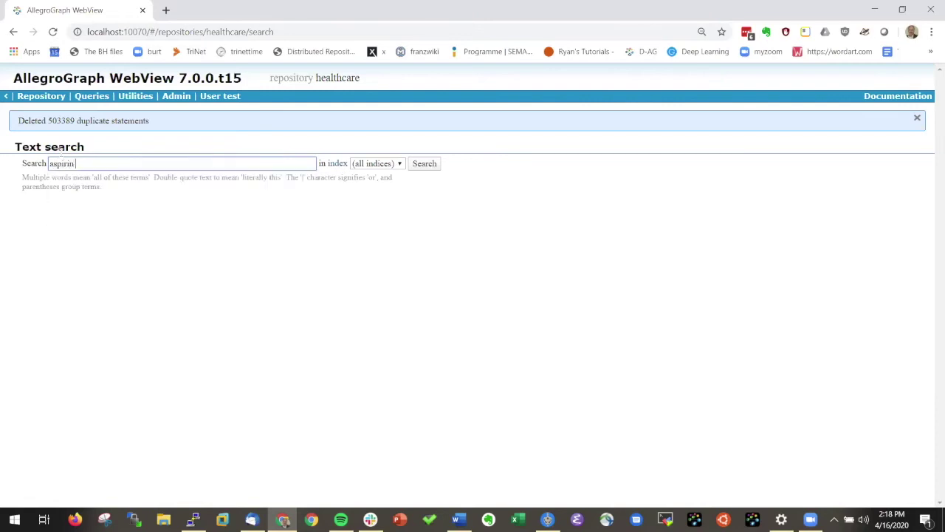
pyautogui.write('cancer')
pyautogui.click(399, 163)
pyautogui.click(374, 189)
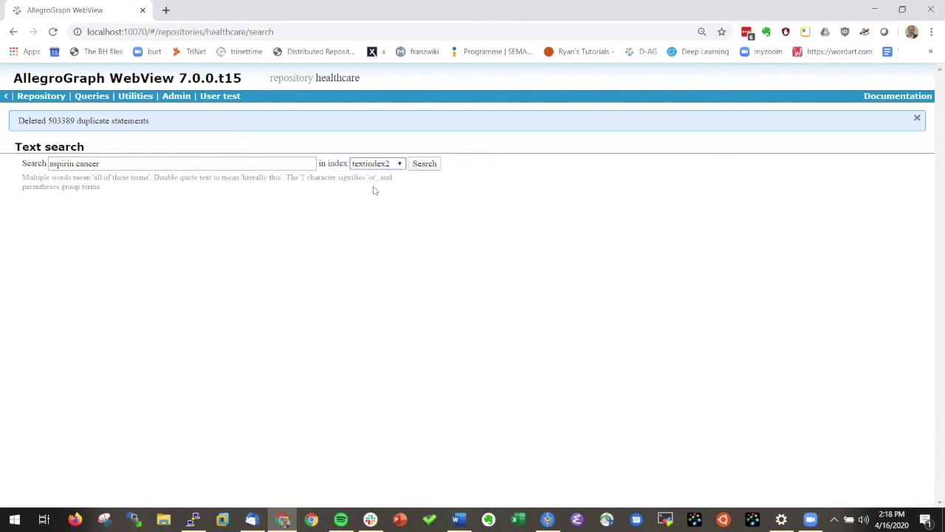
pyautogui.click(420, 167)
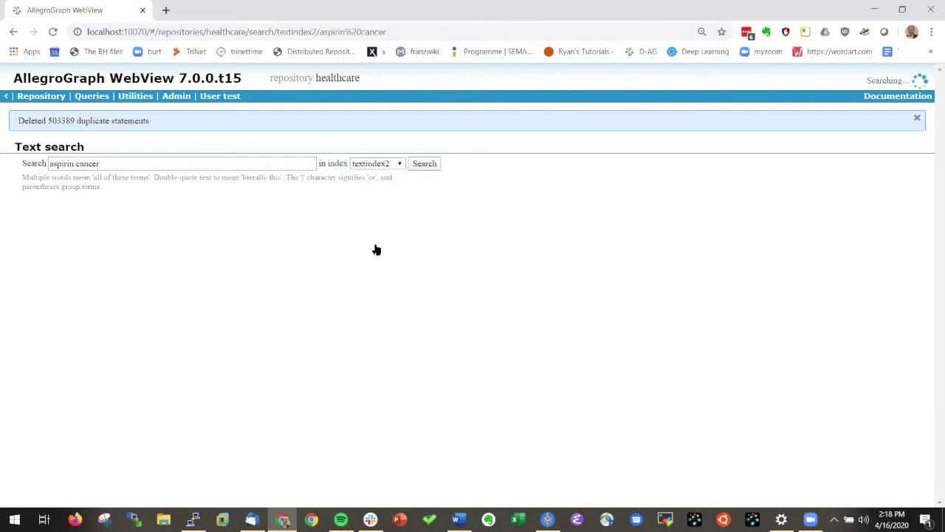
pyautogui.scroll(-1, 411, 396)
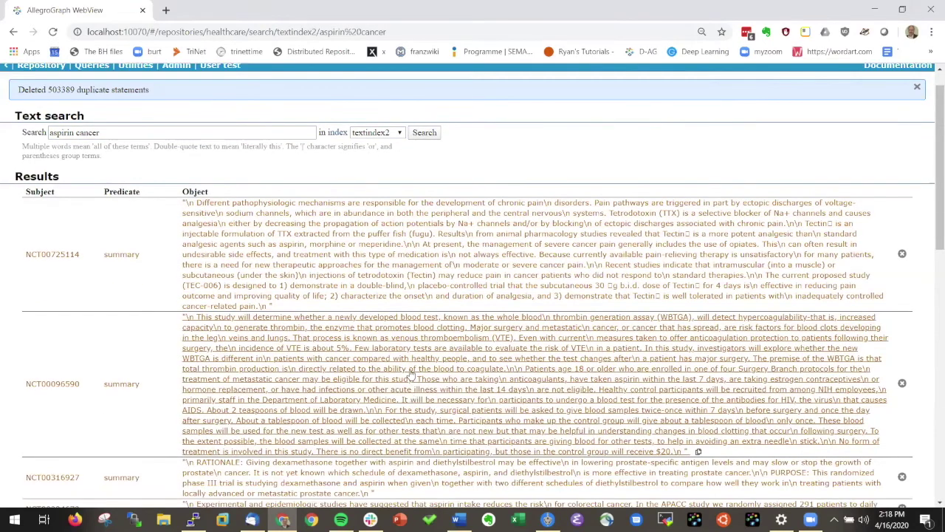
pyautogui.scroll(1, 411, 375)
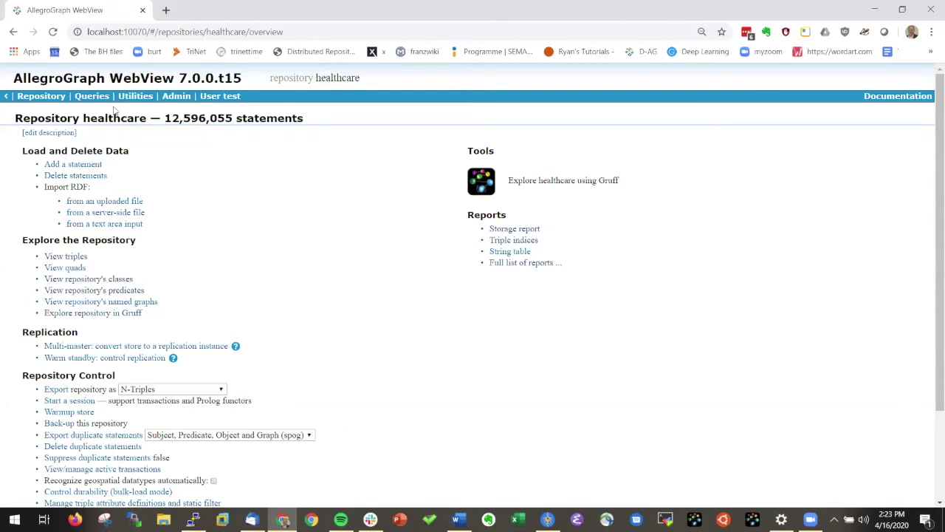
# - Open View Server Stats, set Auto refresh to 1 sec and browse the load charts
pyautogui.click(131, 99)
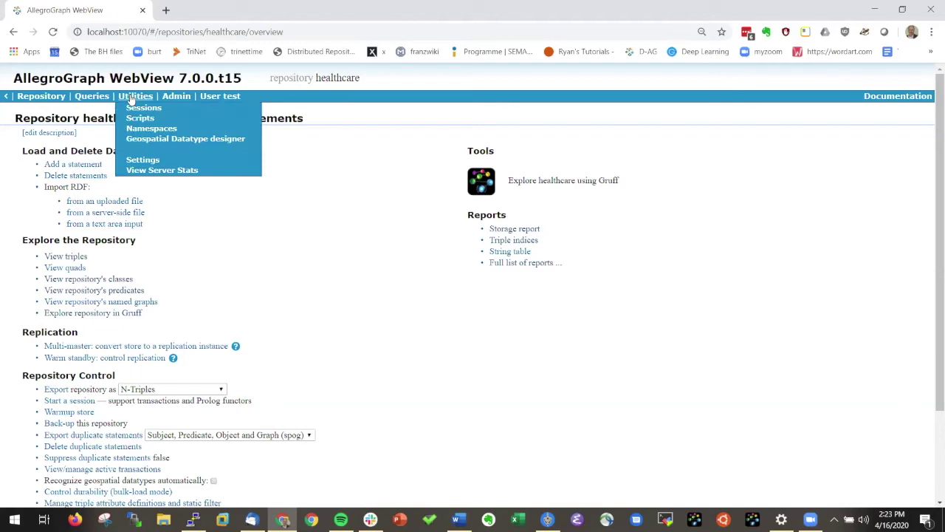
pyautogui.click(151, 172)
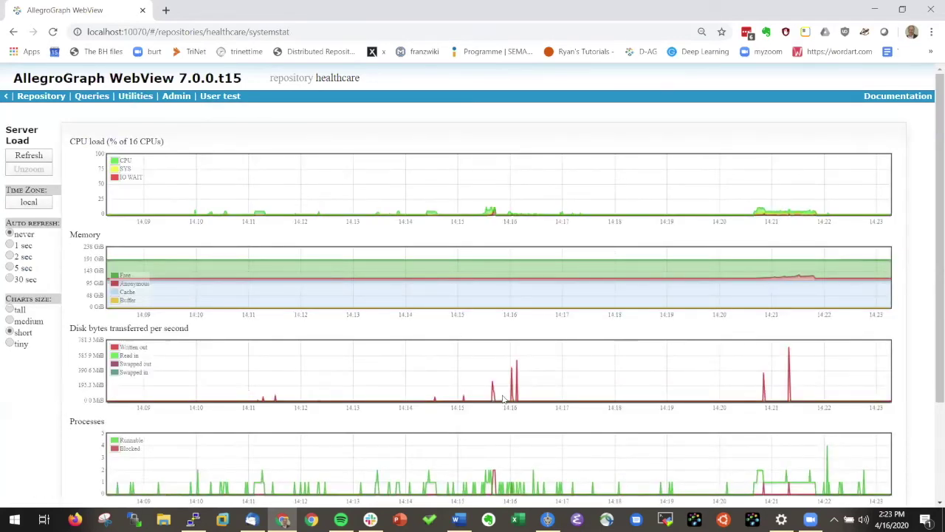
pyautogui.scroll(-3, 443, 344)
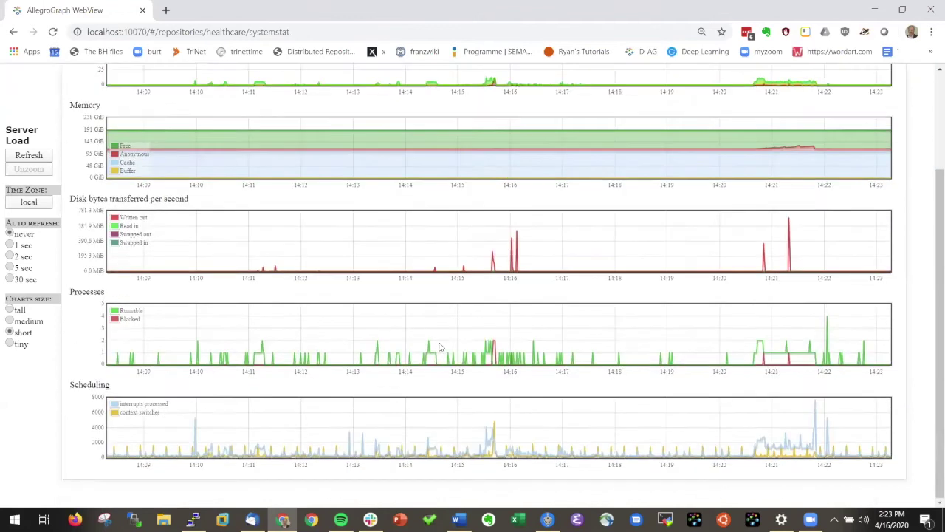
pyautogui.scroll(3, 284, 300)
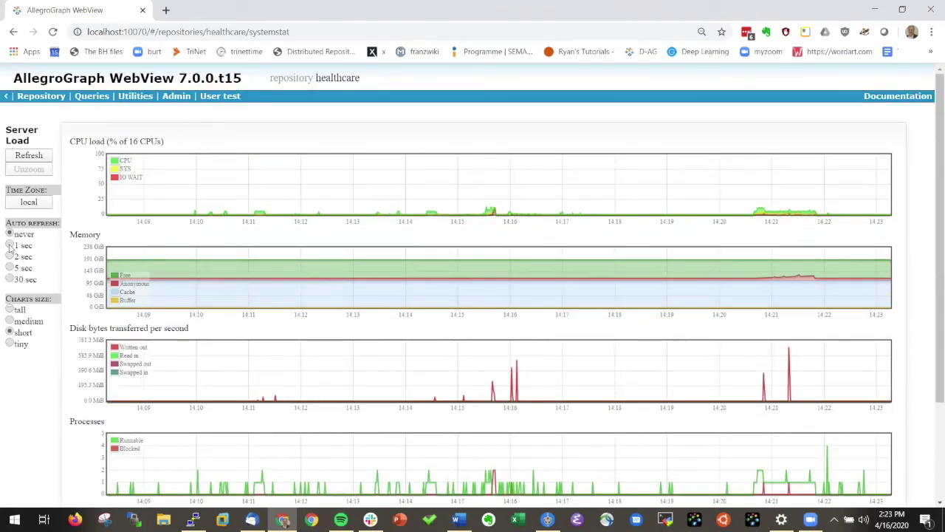
pyautogui.click(10, 246)
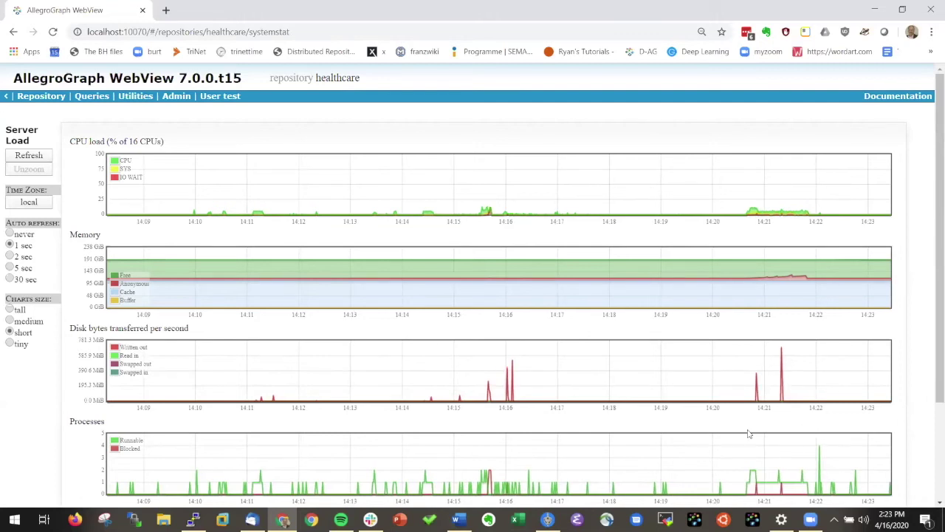
pyautogui.scroll(-3, 827, 443)
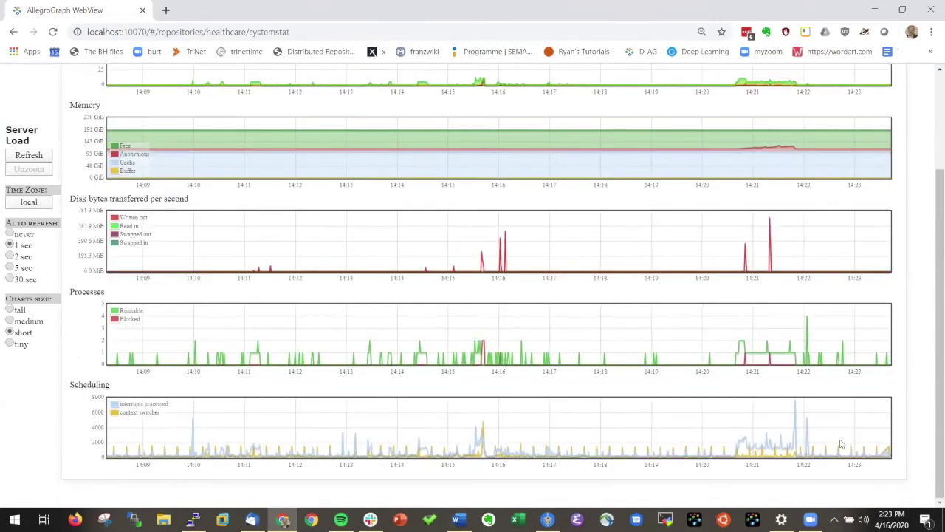
pyautogui.scroll(1, 749, 452)
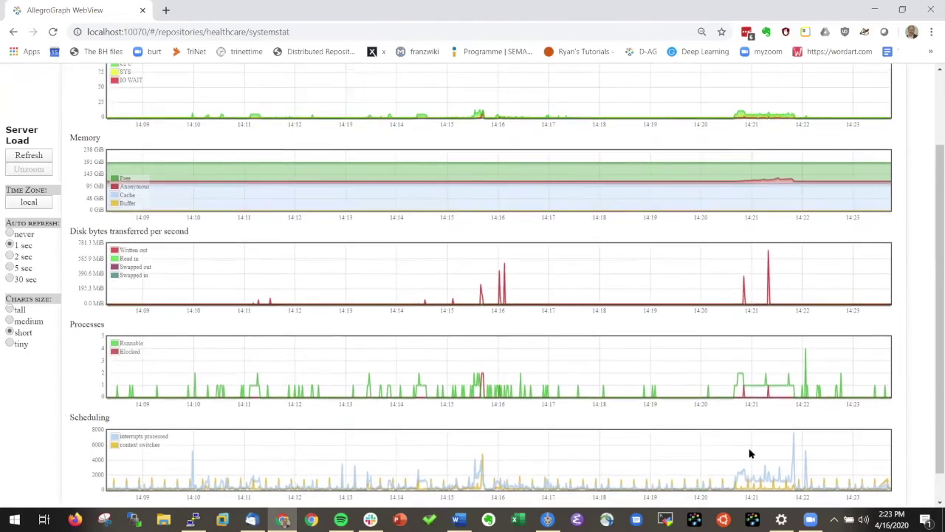
pyautogui.scroll(2, 749, 453)
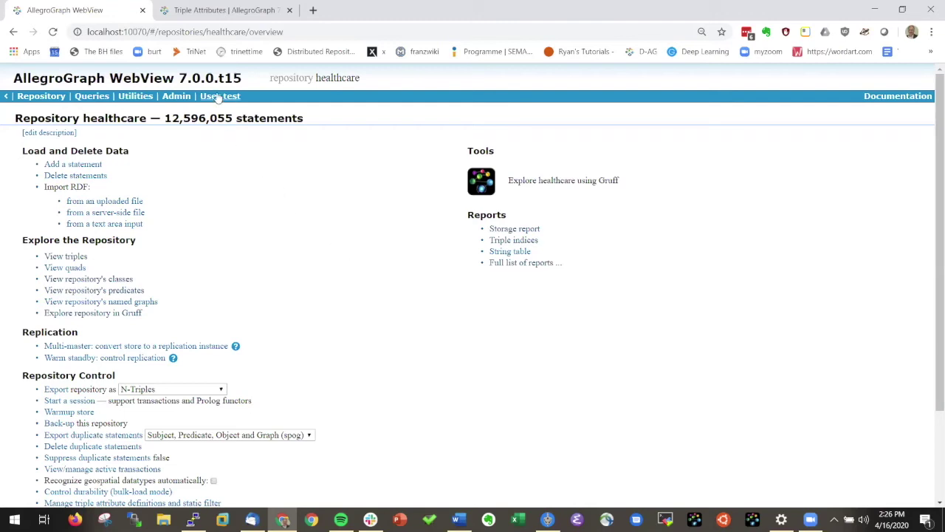
# - Go to the server's Users list under Admin
pyautogui.click(218, 98)
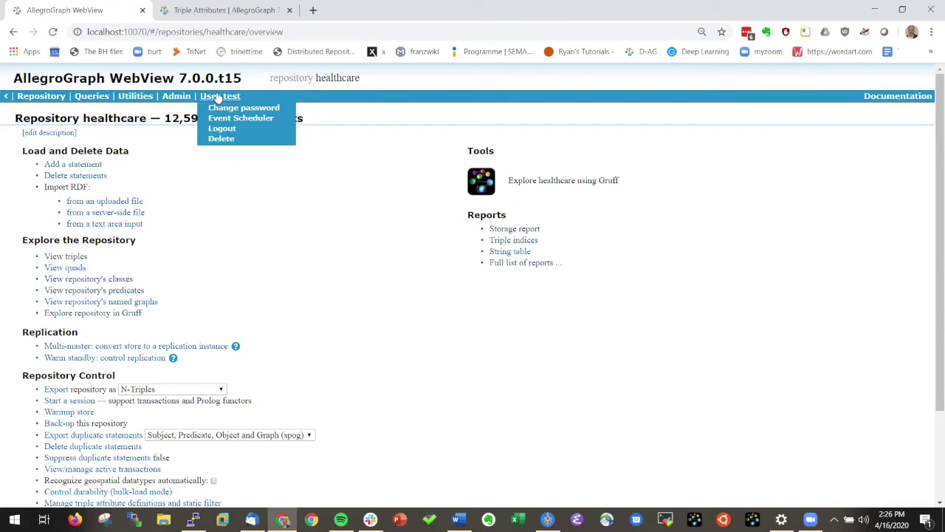
pyautogui.click(173, 100)
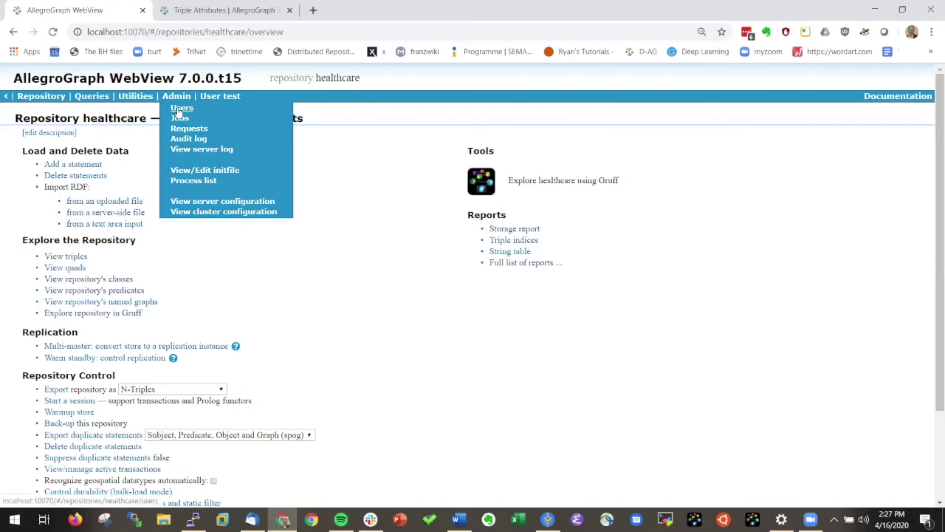
pyautogui.click(176, 108)
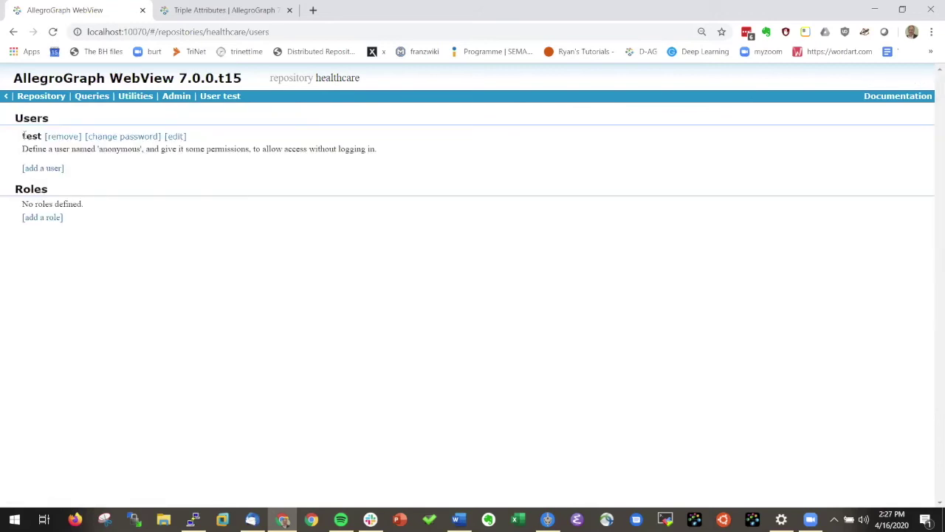
# - Add the new user account with its username and confirmed password, then dismiss the password-saving prompt
pyautogui.click(42, 168)
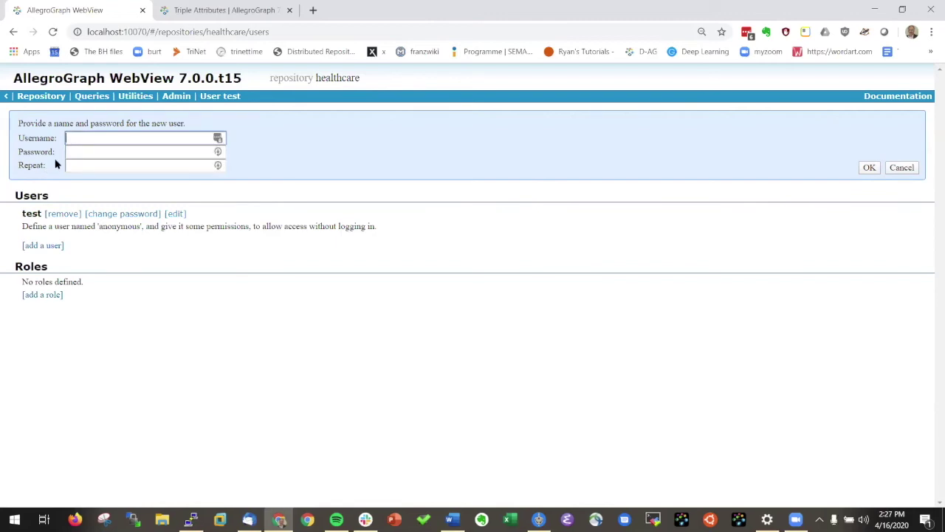
pyautogui.press('Tab')
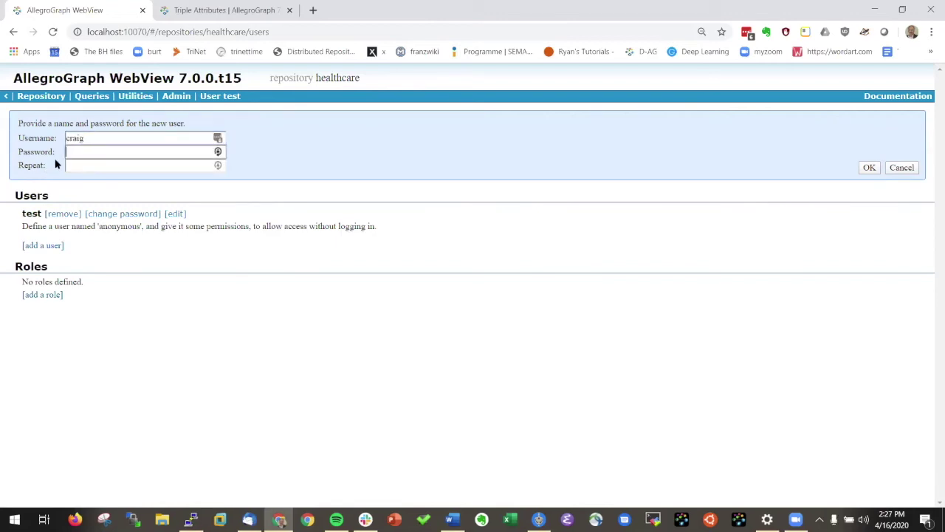
pyautogui.press('Tab')
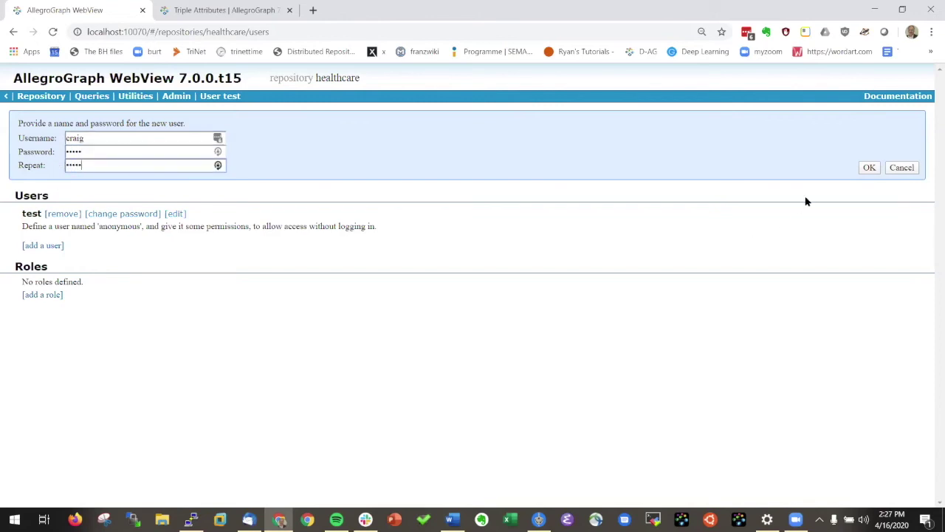
pyautogui.click(869, 168)
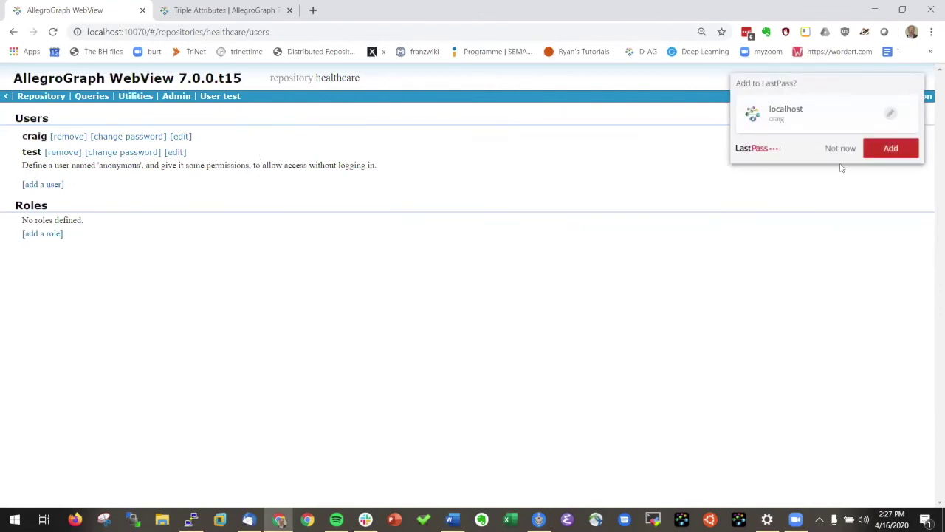
pyautogui.click(840, 149)
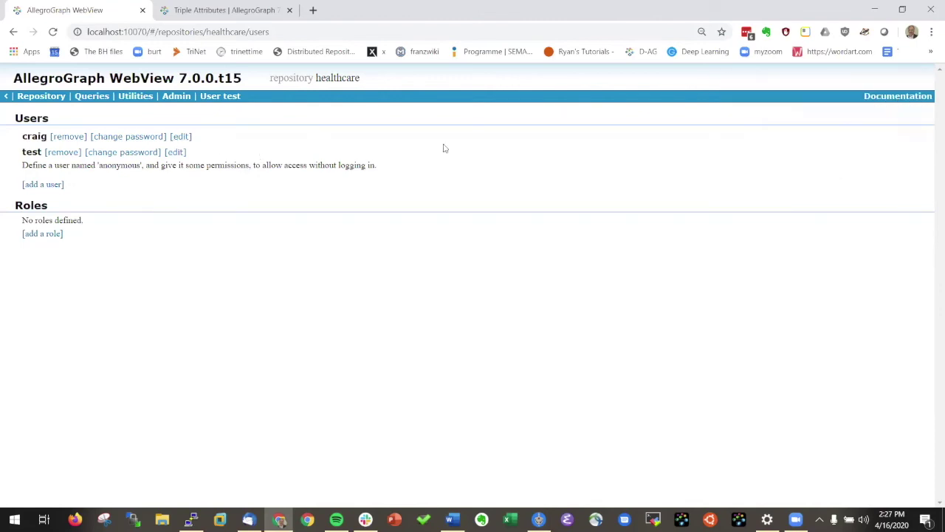
# - Give the new user Superuser, Start sessions, Evaluate code, Replication and Two-phase commit permissions
pyautogui.click(180, 136)
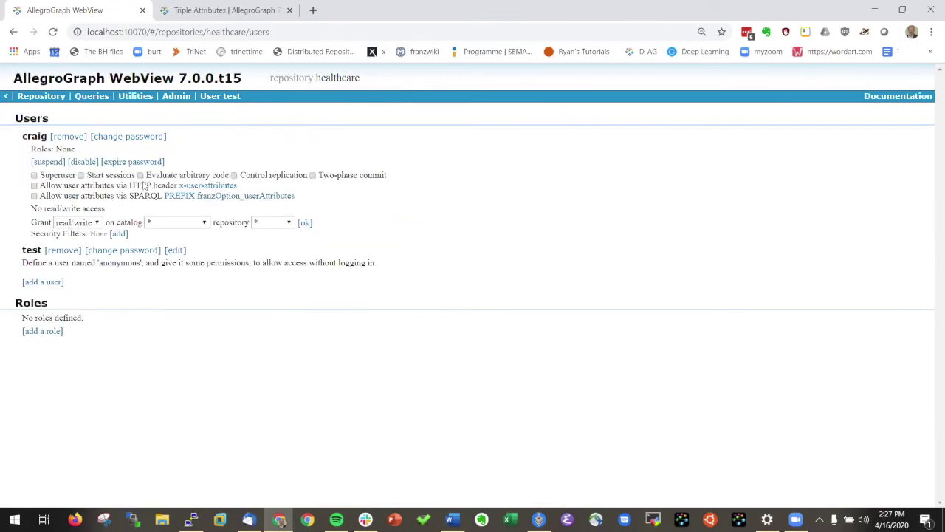
pyautogui.click(34, 176)
pyautogui.click(82, 176)
pyautogui.click(141, 176)
pyautogui.click(234, 176)
pyautogui.click(312, 176)
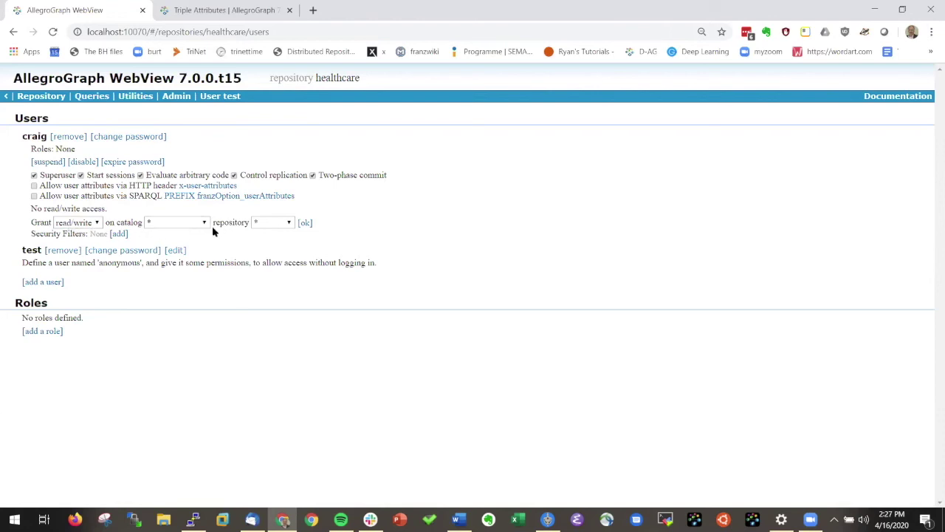
# - Grant read/write access on repository DutchTaxNew in catalog /
pyautogui.click(100, 223)
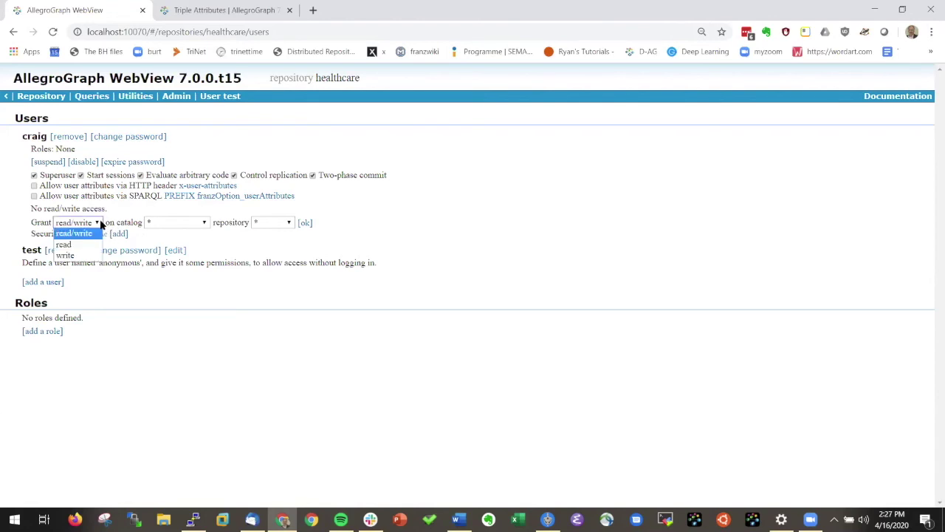
pyautogui.click(100, 223)
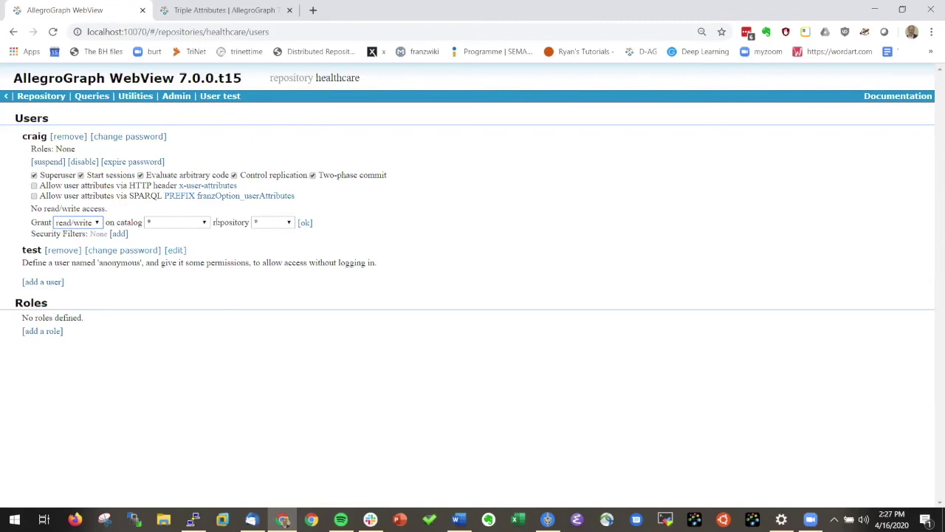
pyautogui.click(203, 224)
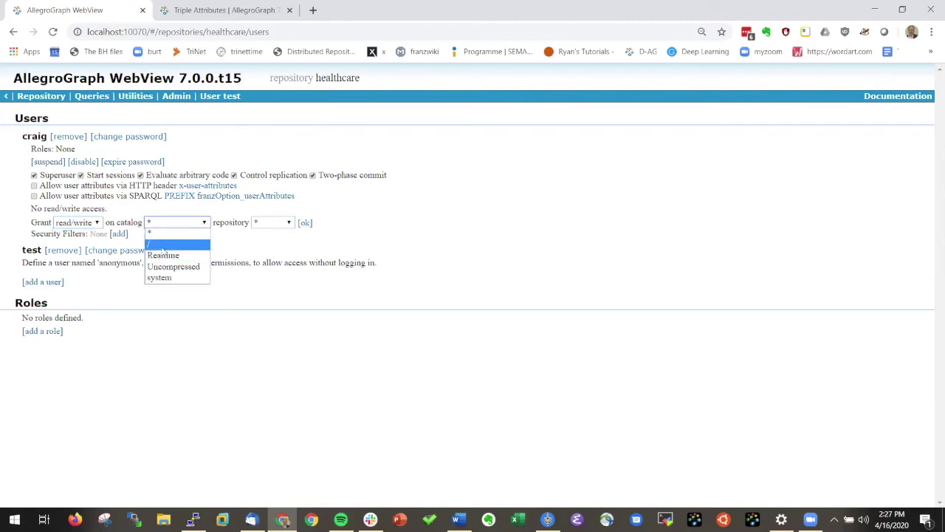
pyautogui.click(166, 244)
pyautogui.click(326, 223)
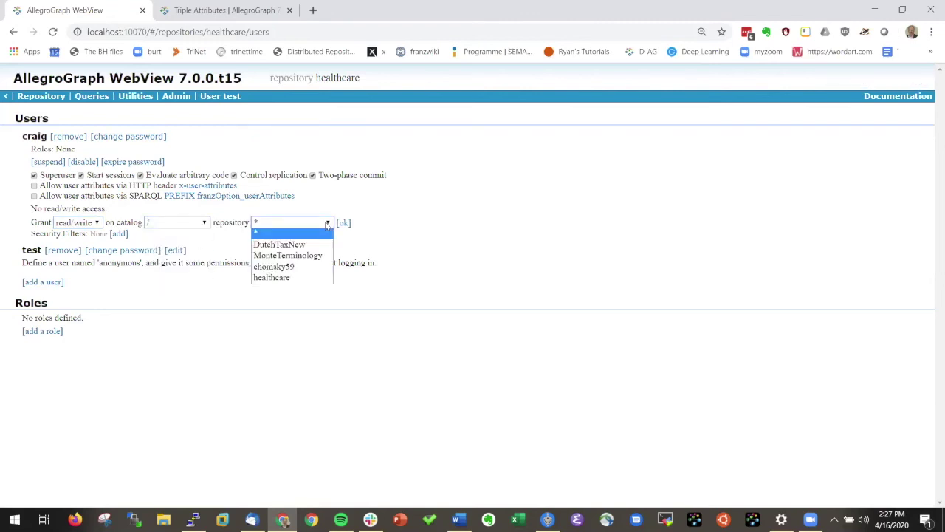
pyautogui.click(291, 248)
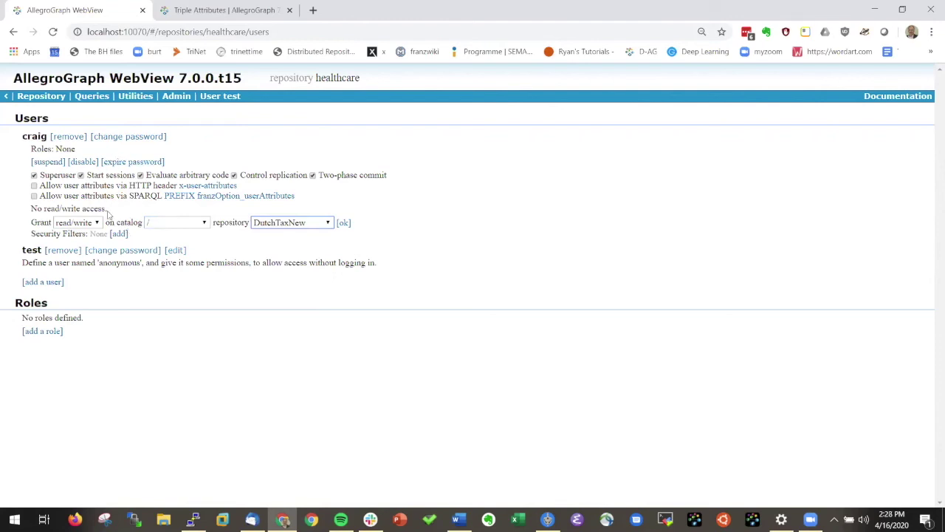
pyautogui.click(342, 223)
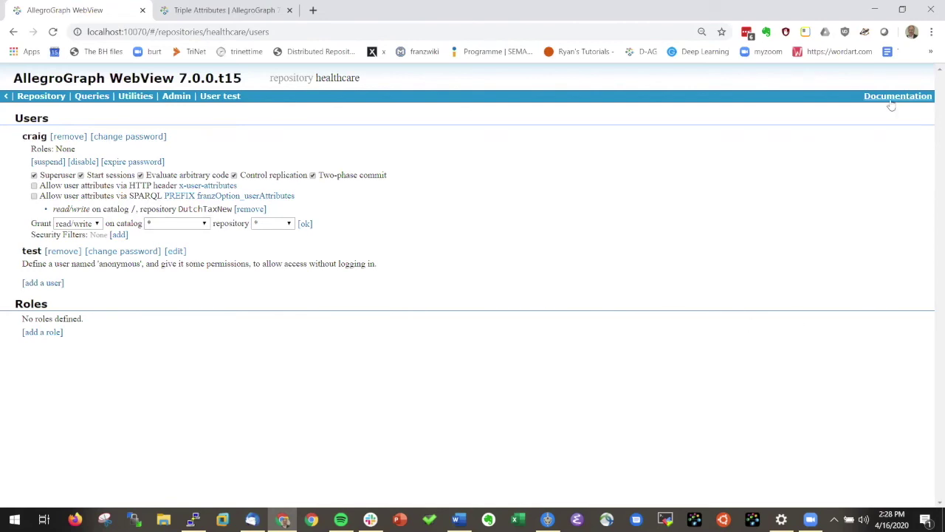
# - Open the Triple Attributes page from the AllegroGraph documentation index
pyautogui.moveTo(892, 100)
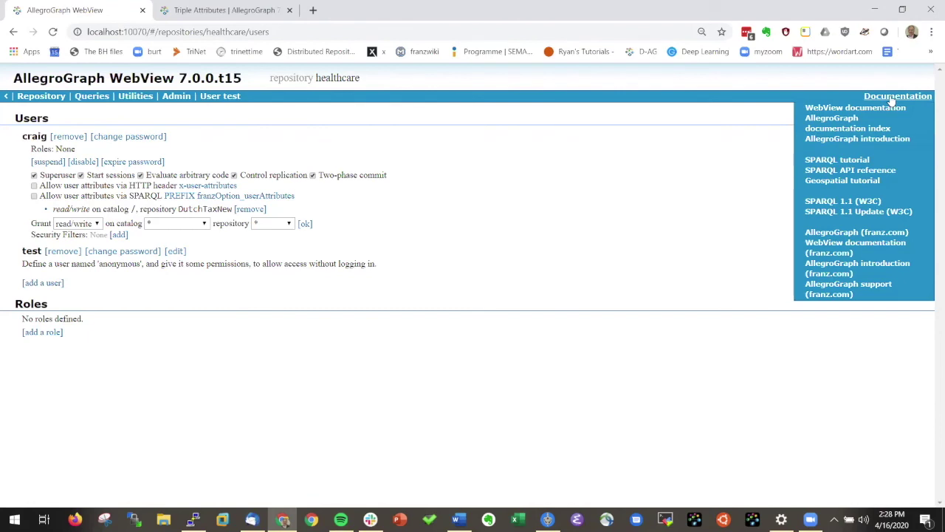
pyautogui.click(827, 131)
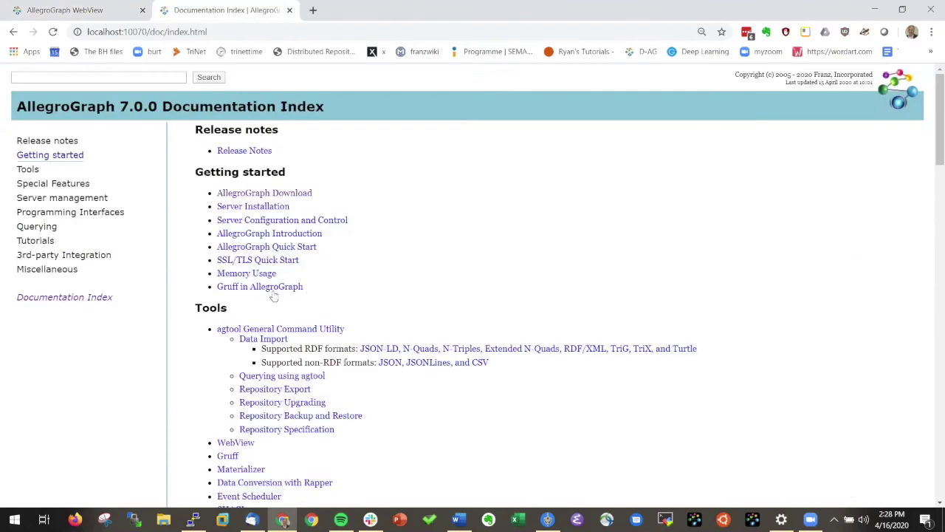
pyautogui.scroll(-3, 327, 333)
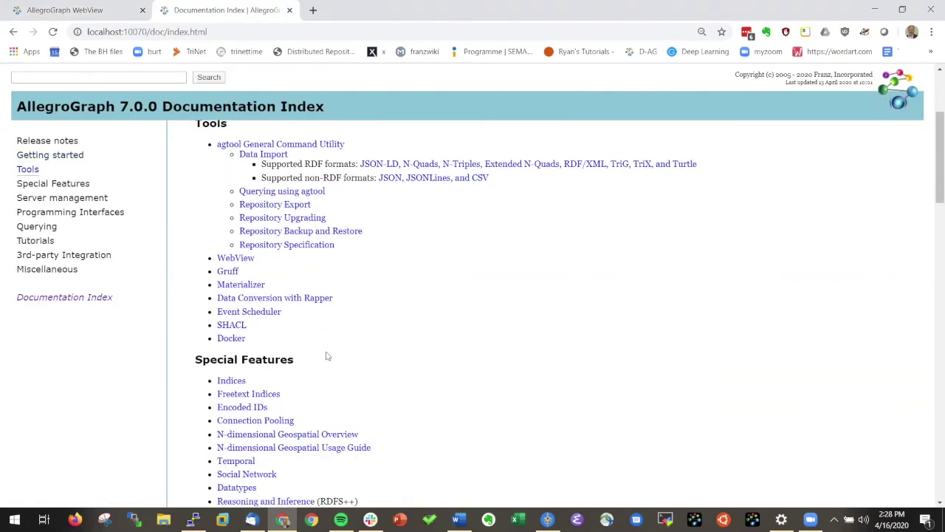
pyautogui.scroll(-2, 327, 356)
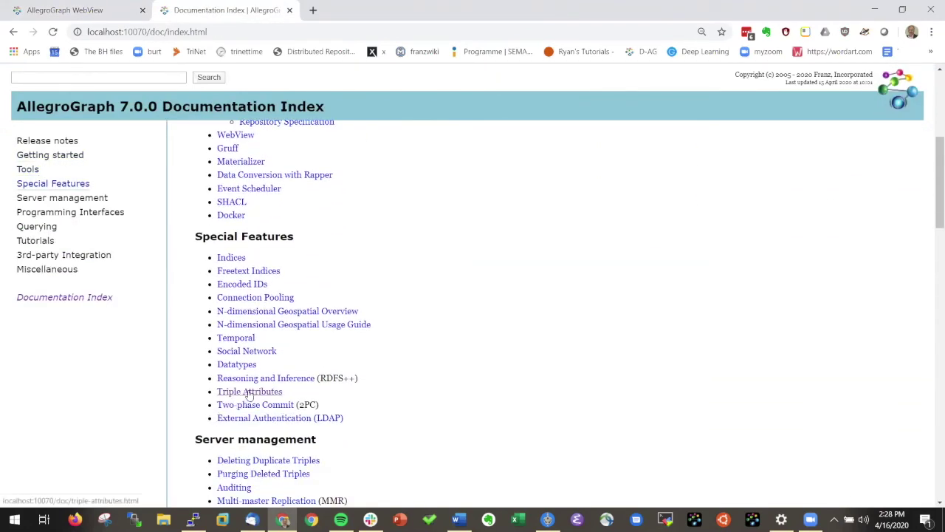
pyautogui.click(250, 393)
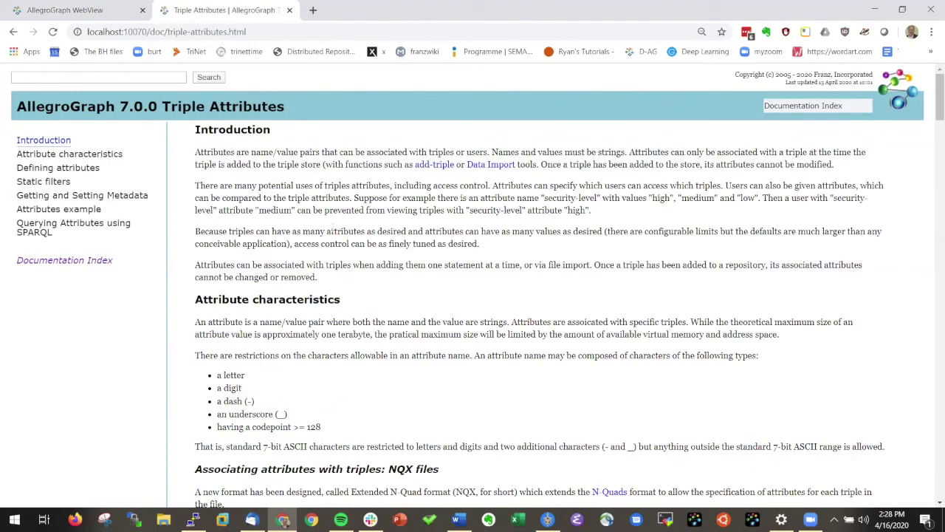
# - Read through the JSON attributes example and the static filter grammar and operators sections
pyautogui.scroll(-5, 366, 251)
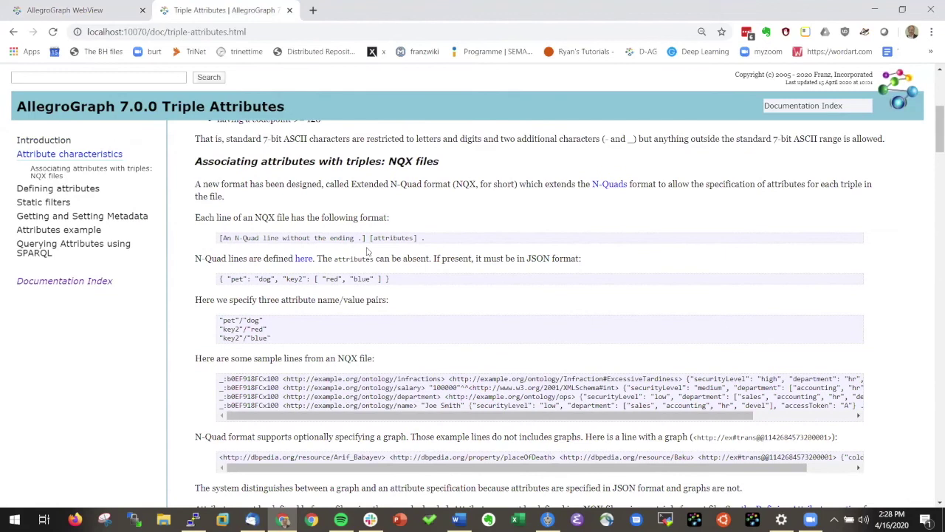
pyautogui.moveTo(219, 279); pyautogui.dragTo(390, 280)
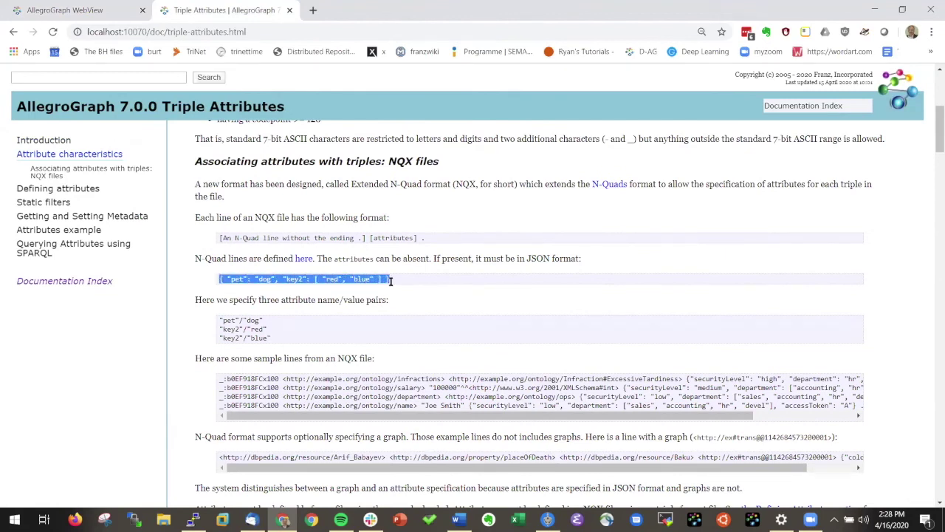
pyautogui.scroll(-5, 389, 303)
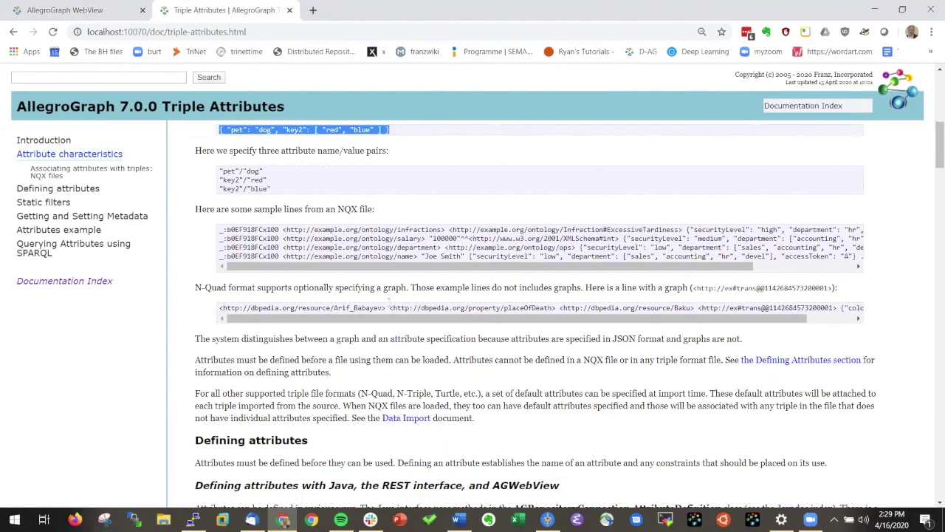
pyautogui.scroll(-5, 389, 305)
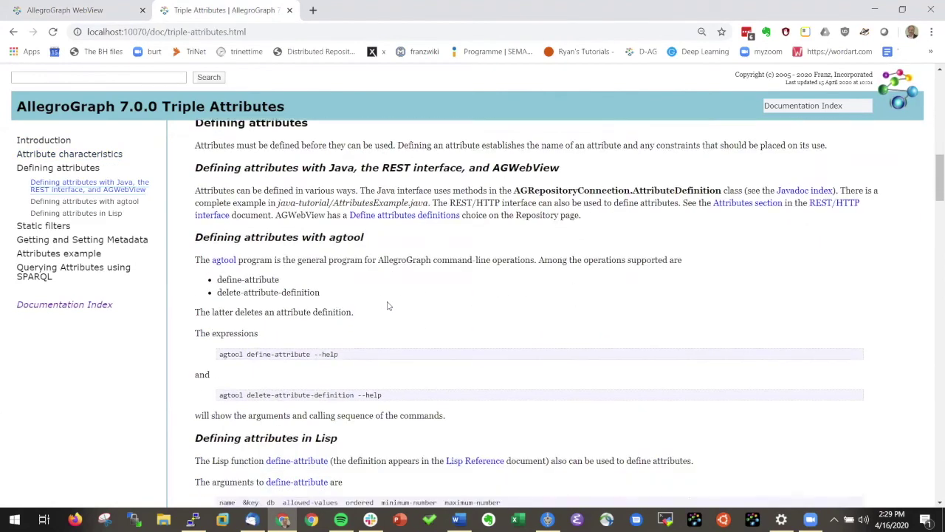
pyautogui.scroll(-5, 389, 309)
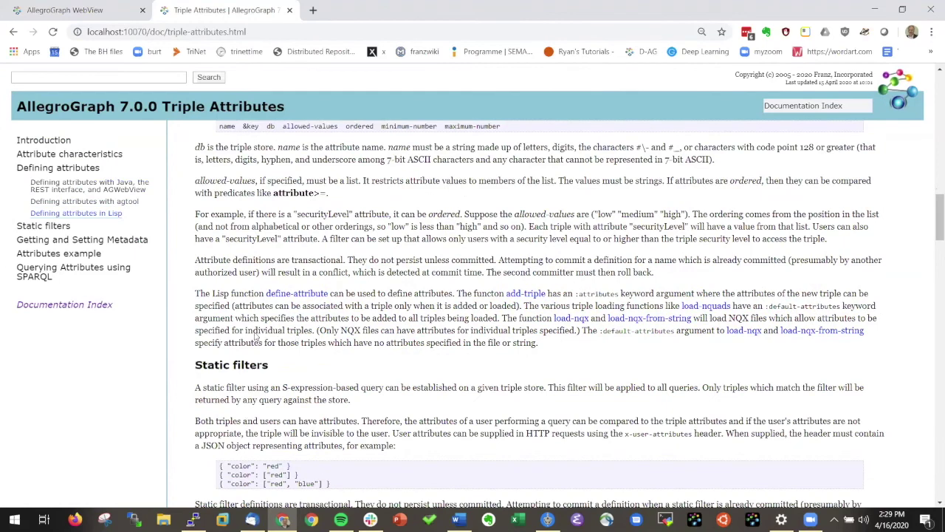
pyautogui.scroll(-1, 300, 354)
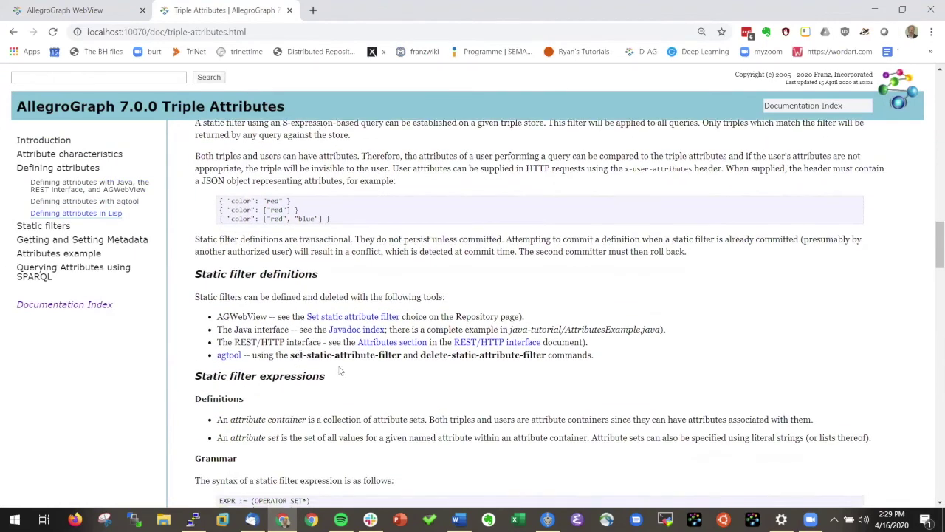
pyautogui.scroll(-1, 336, 373)
pyautogui.scroll(-4, 337, 373)
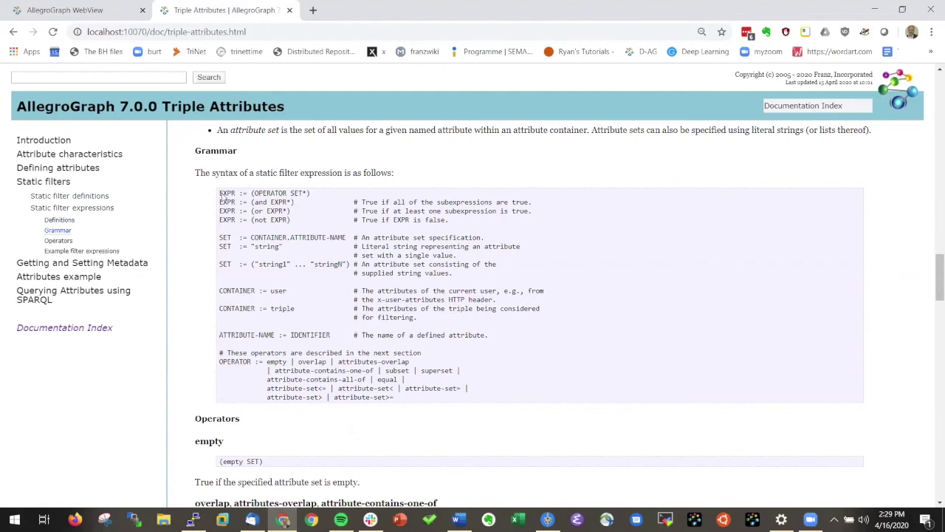
pyautogui.moveTo(220, 192); pyautogui.dragTo(479, 400)
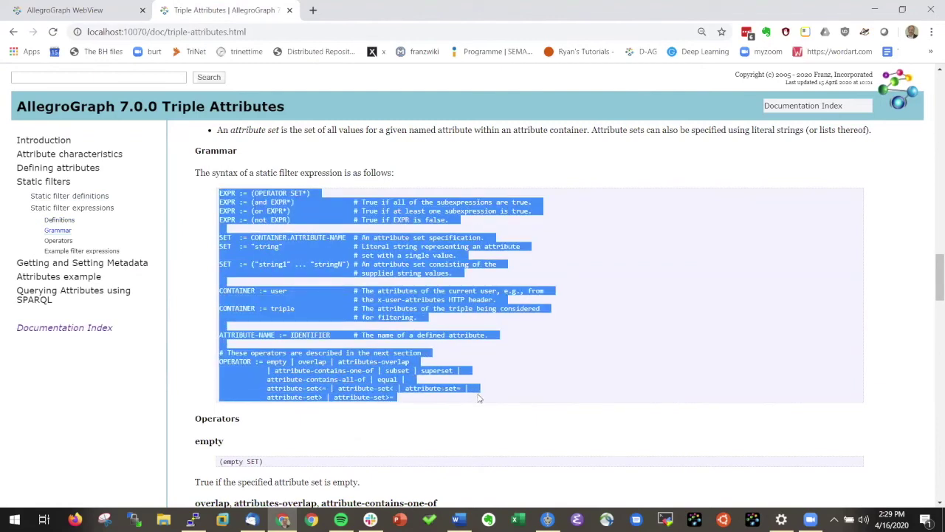
pyautogui.click(392, 384)
pyautogui.scroll(-3, 391, 384)
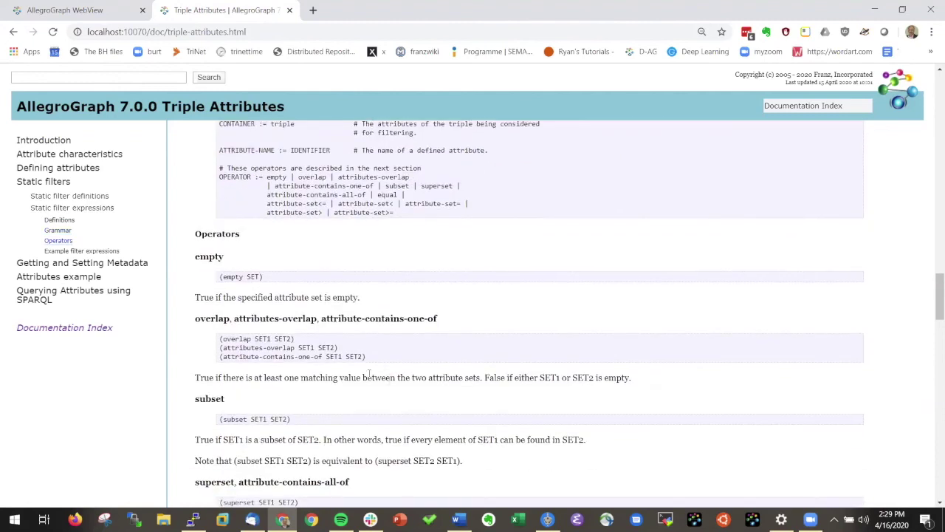
# - Open healthcare's triple attribute definitions and static filter settings and start a new attribute
pyautogui.click(83, 12)
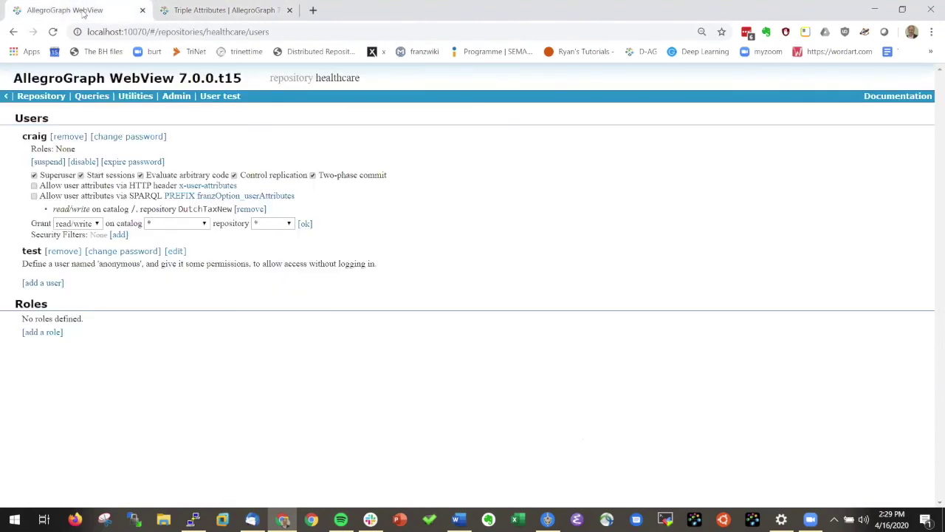
pyautogui.click(43, 96)
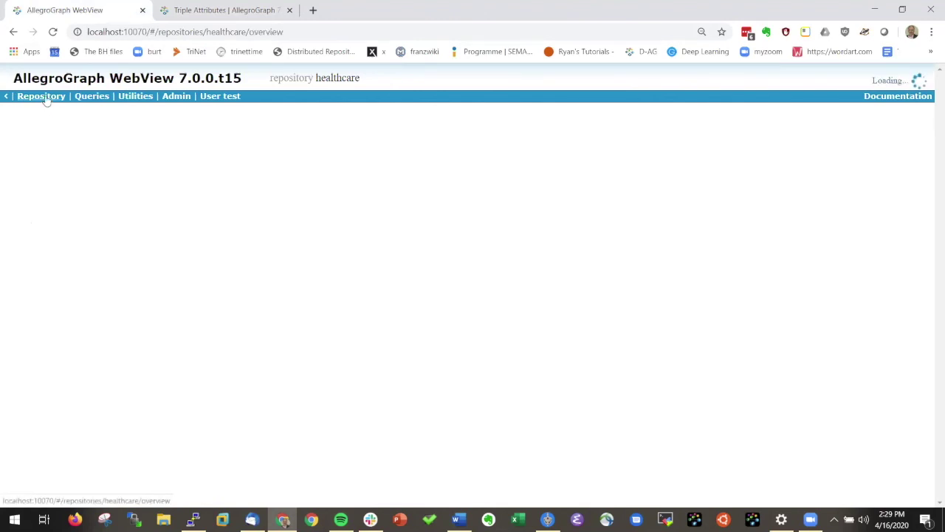
pyautogui.scroll(-2, 111, 398)
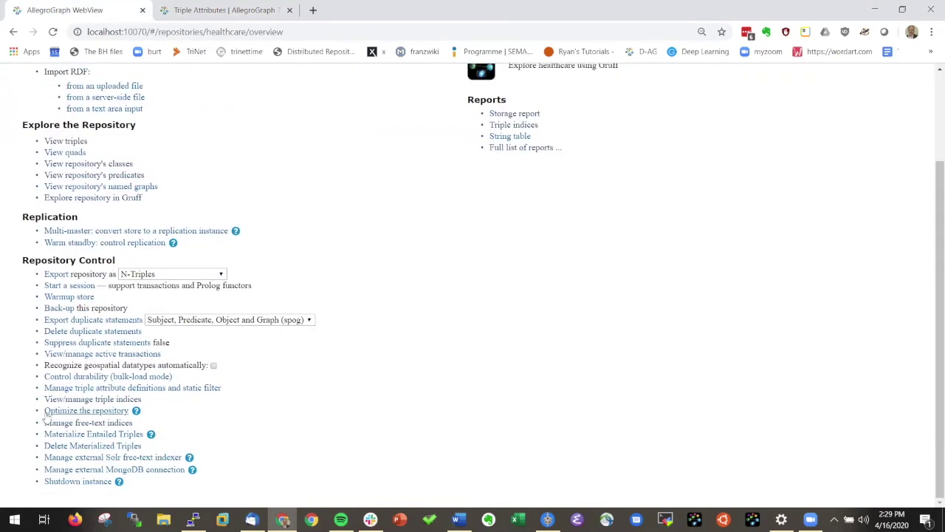
pyautogui.click(110, 388)
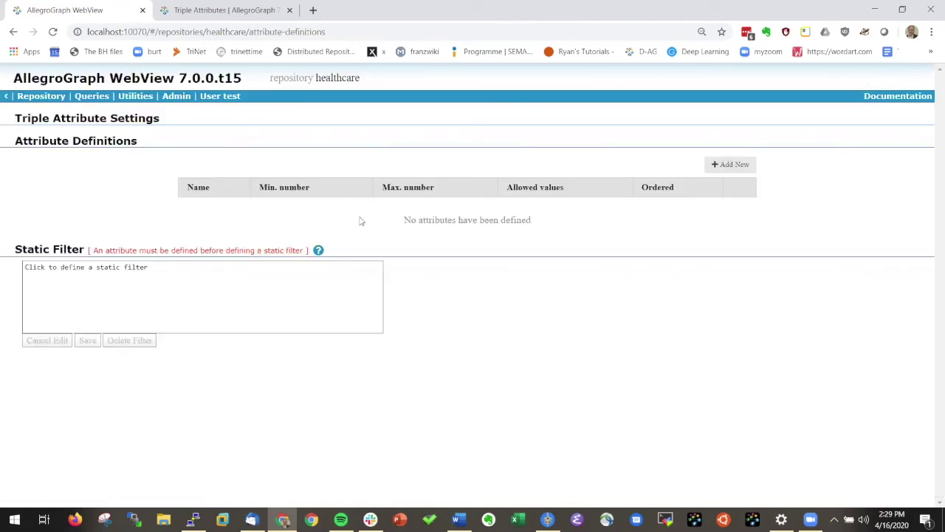
pyautogui.click(732, 165)
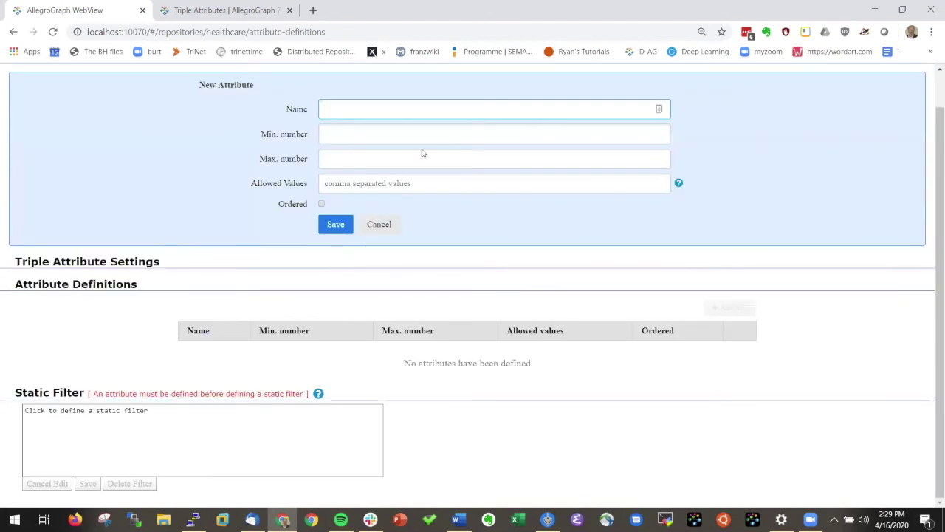
# - Save an ordered securitylevel attribute with min/max 1 and allowed values 1,2,3,4,5, then return to the overview
pyautogui.write('ser')
pyautogui.write('curity')
pyautogui.write('level')
pyautogui.press('Tab')
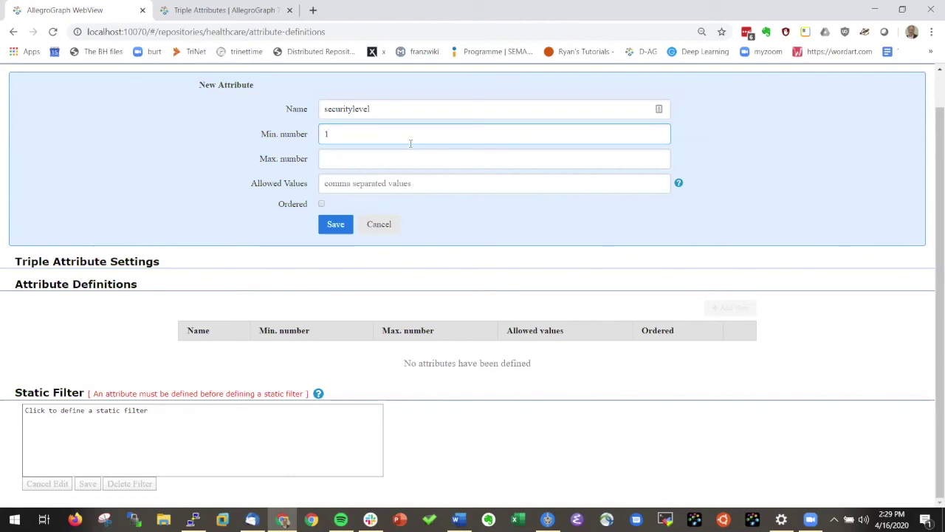
pyautogui.click(337, 158)
pyautogui.write('1')
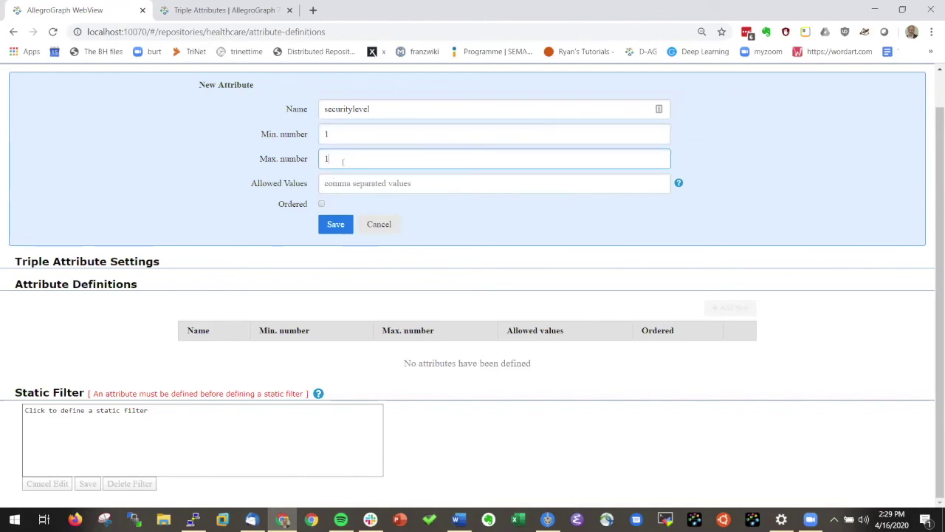
pyautogui.press('Tab')
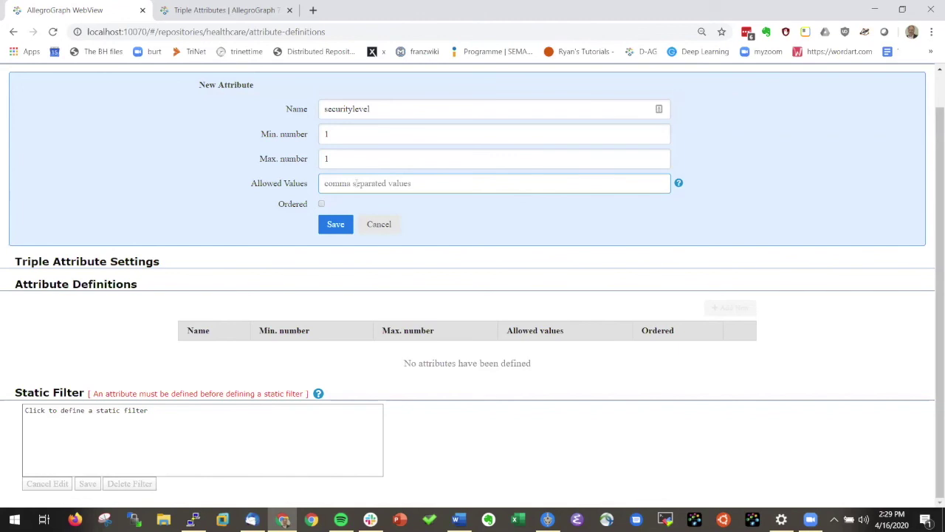
pyautogui.write('1,2,3,4,5')
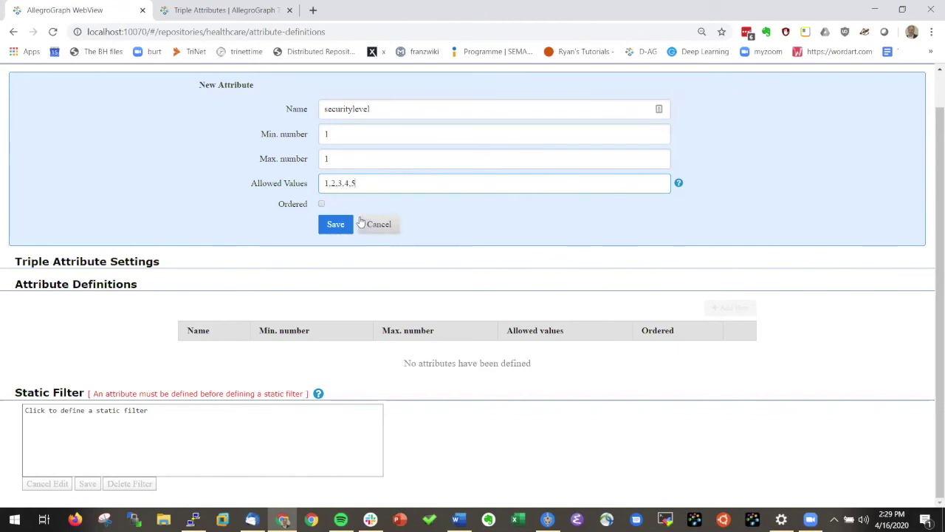
pyautogui.click(322, 205)
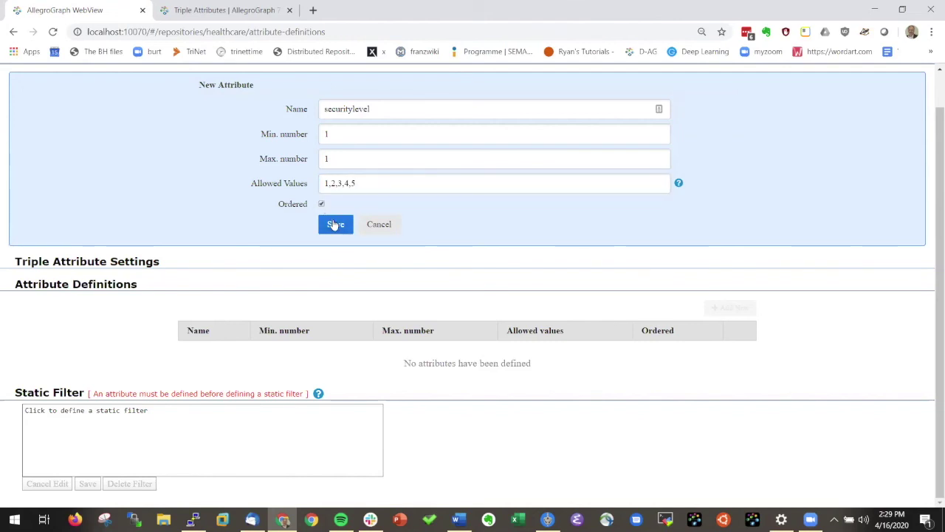
pyautogui.click(333, 225)
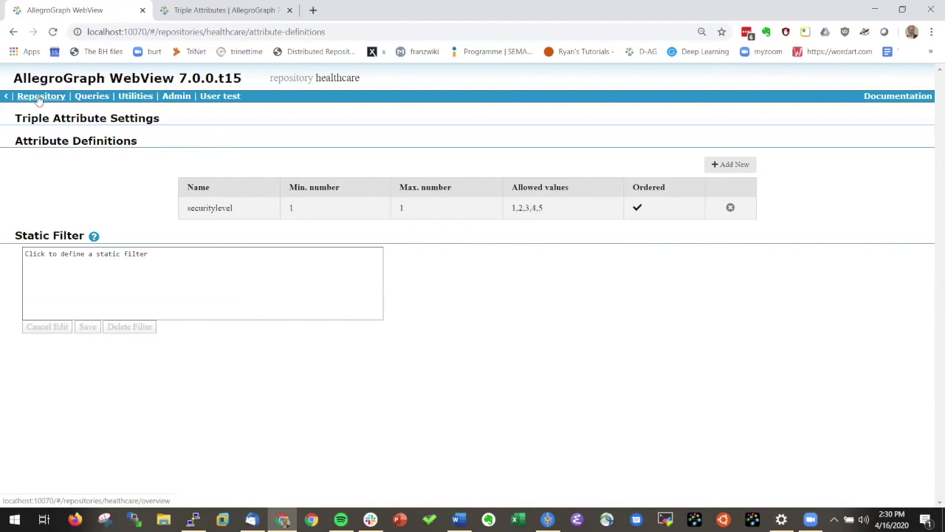
pyautogui.click(39, 98)
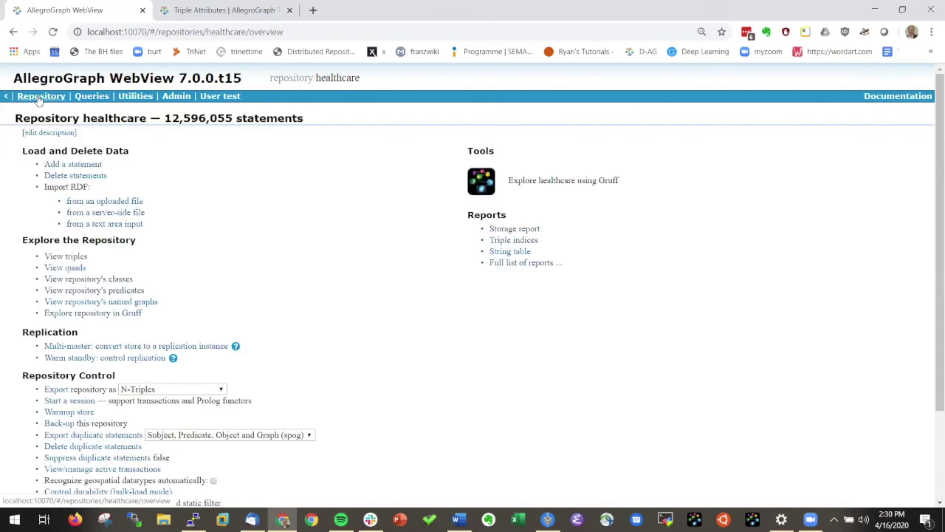